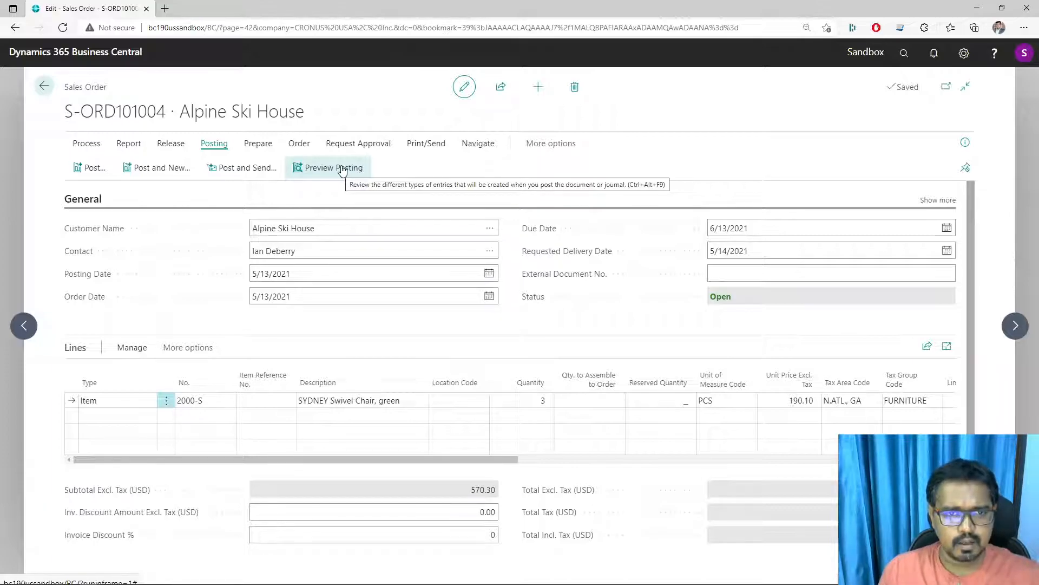
Preview the posting of the Alpine Ski House sales order and examine its G/L entries
left_click(342, 168)
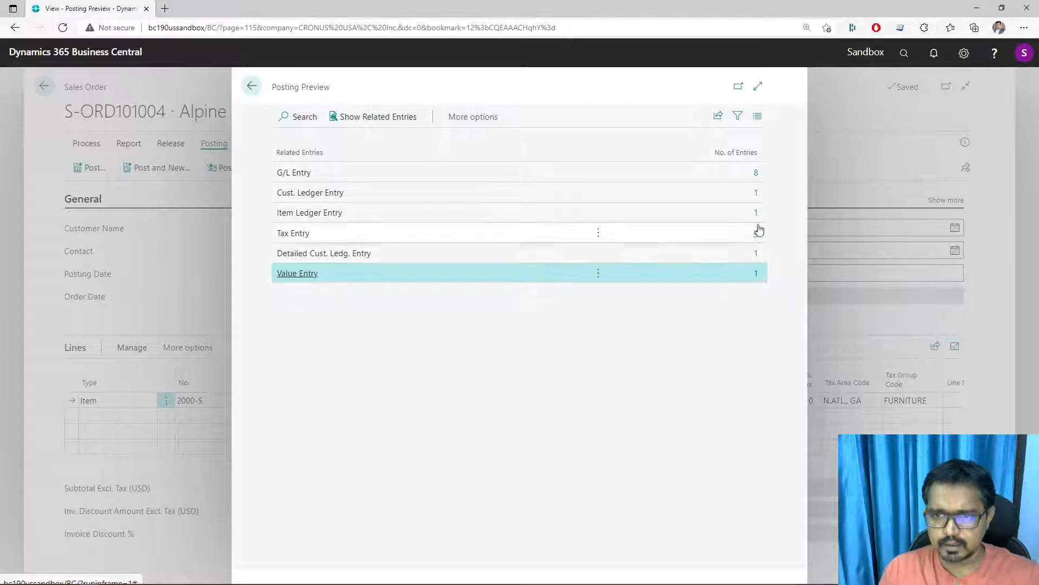
left_click(757, 174)
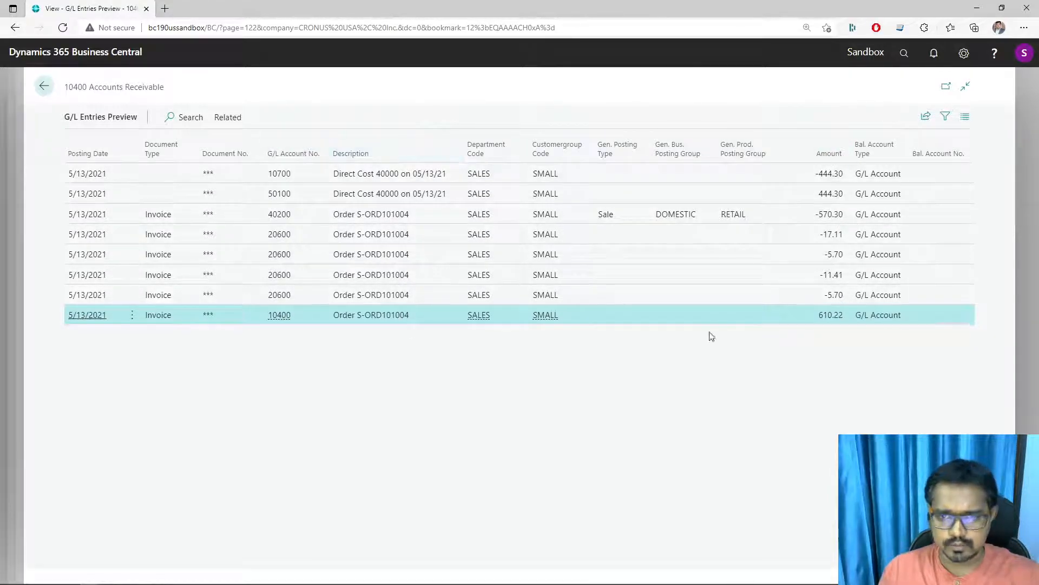
left_click(43, 86)
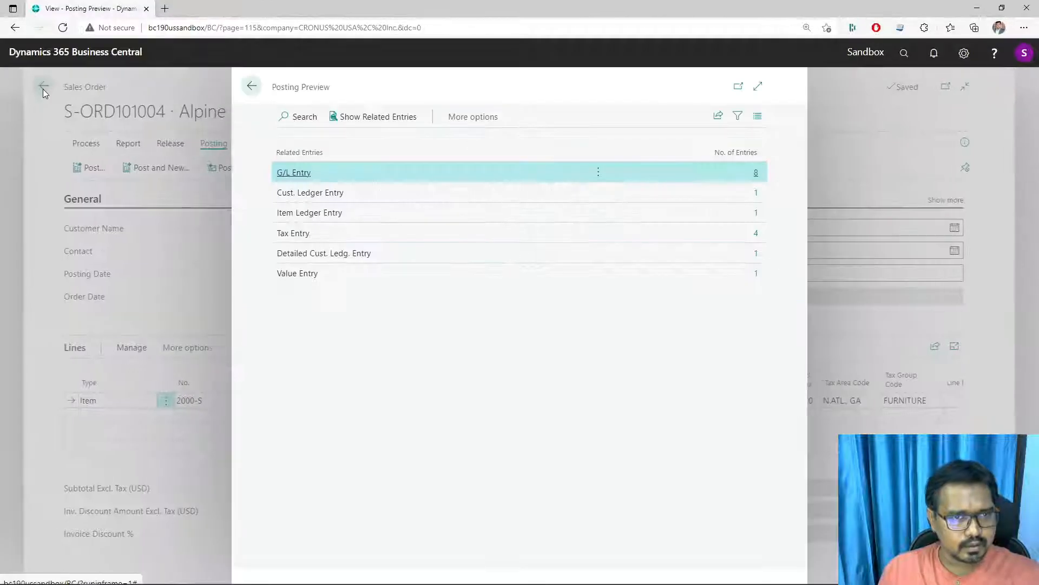
Examine the tax entries in the posting preview and return to the sales orders list
left_click(756, 233)
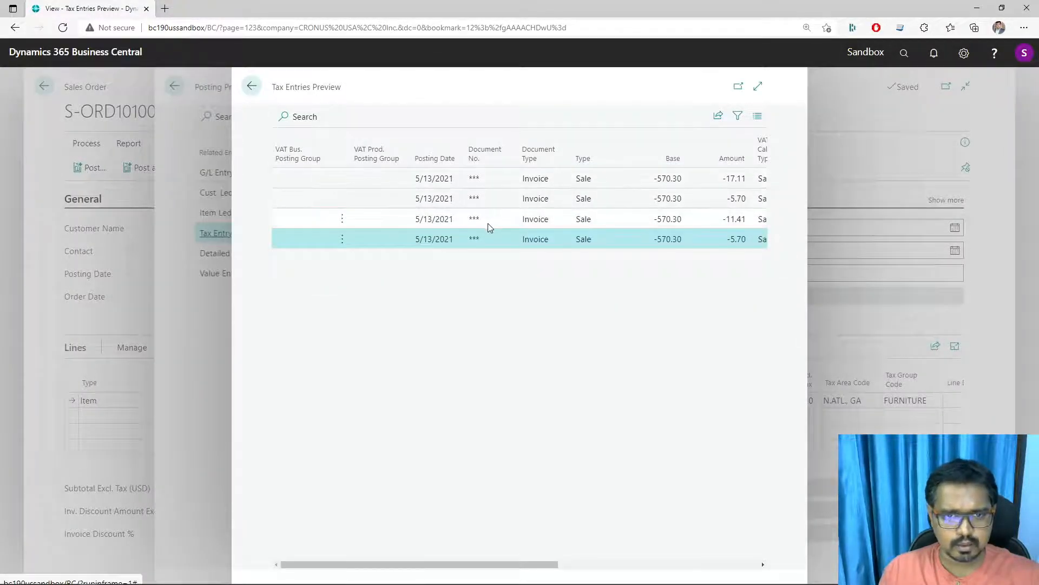
scroll(623, 568, "right", 5)
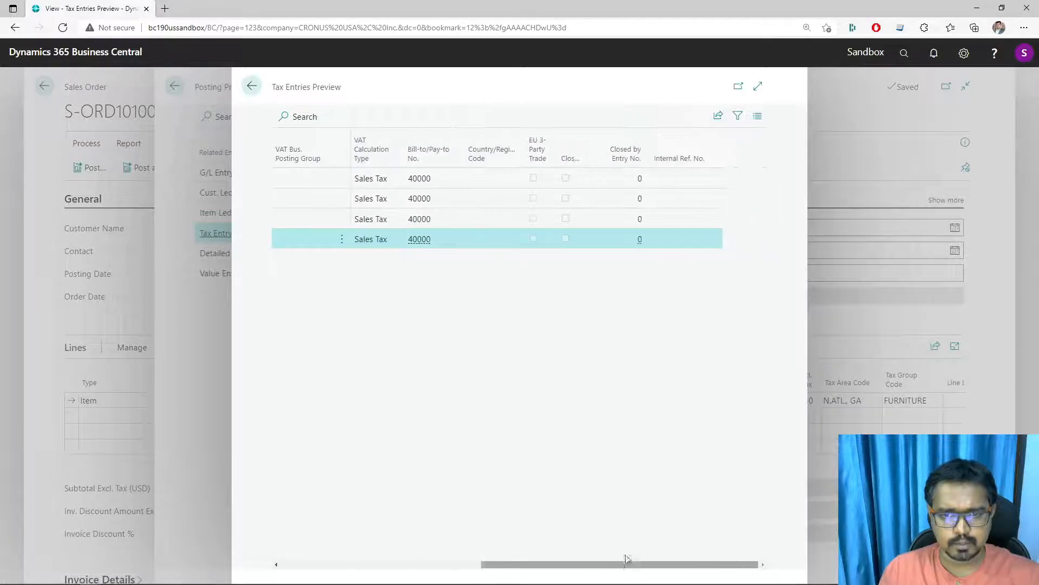
left_click(252, 88)
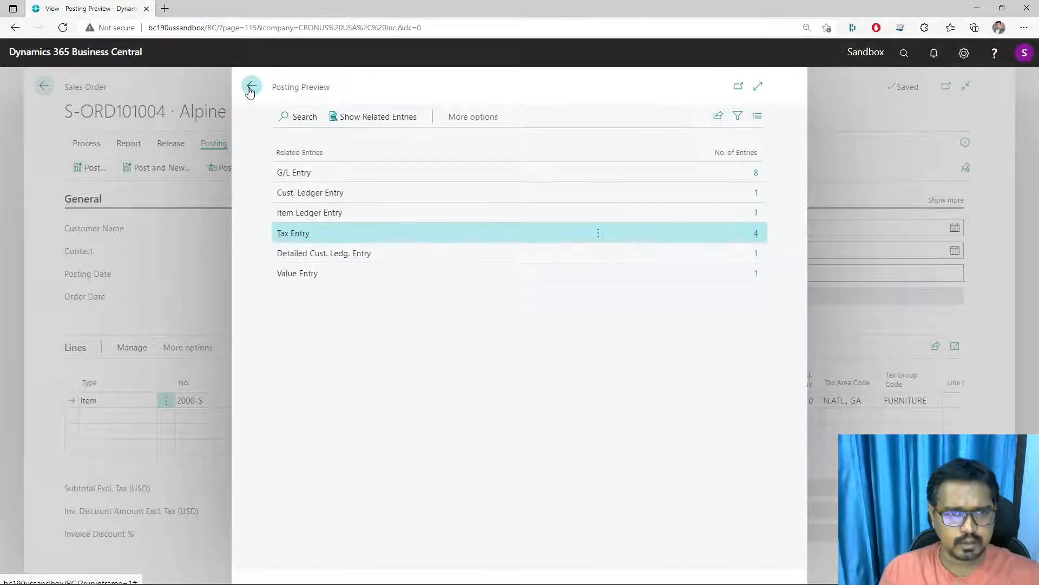
left_click(251, 89)
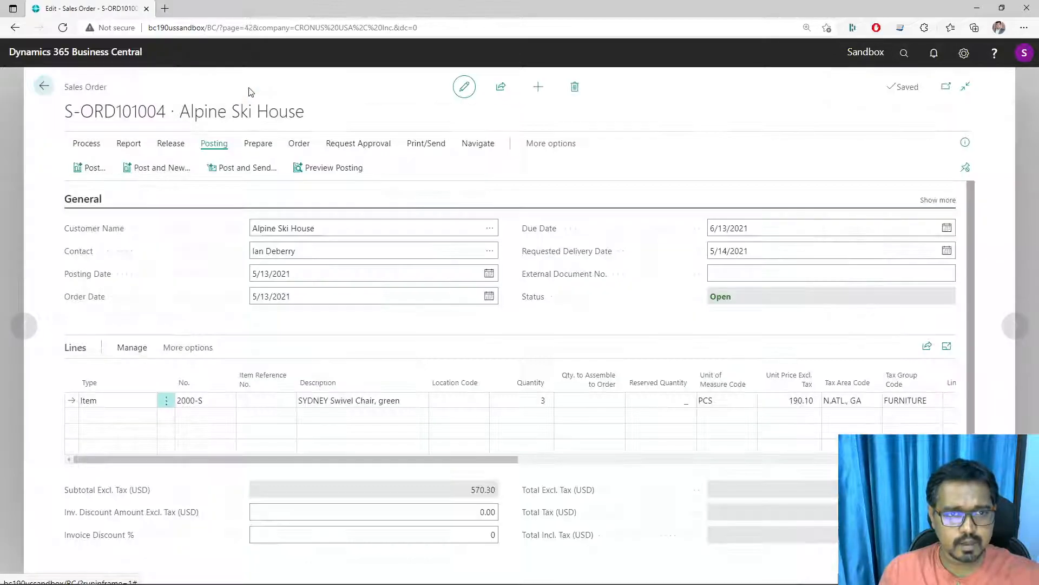
left_click(47, 87)
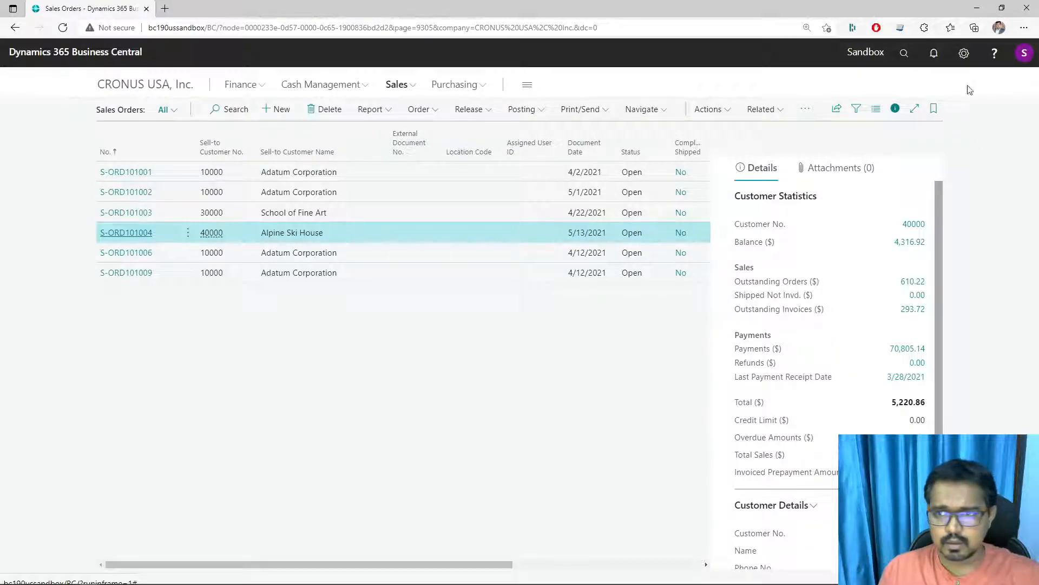
Set the Posting Preview Type to Extended in General Ledger Setup and close the setup page
left_click(904, 52)
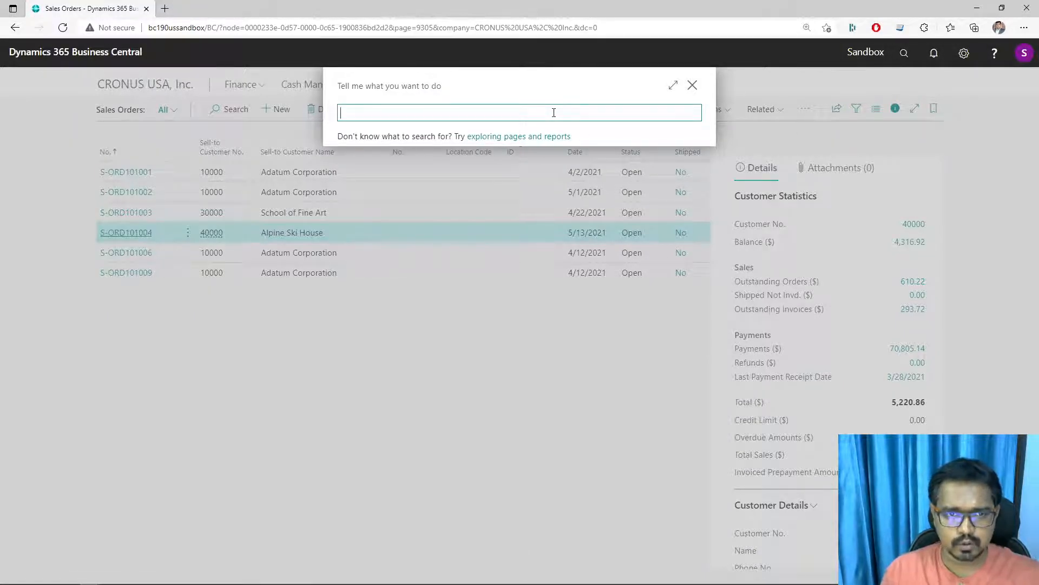
type("General le")
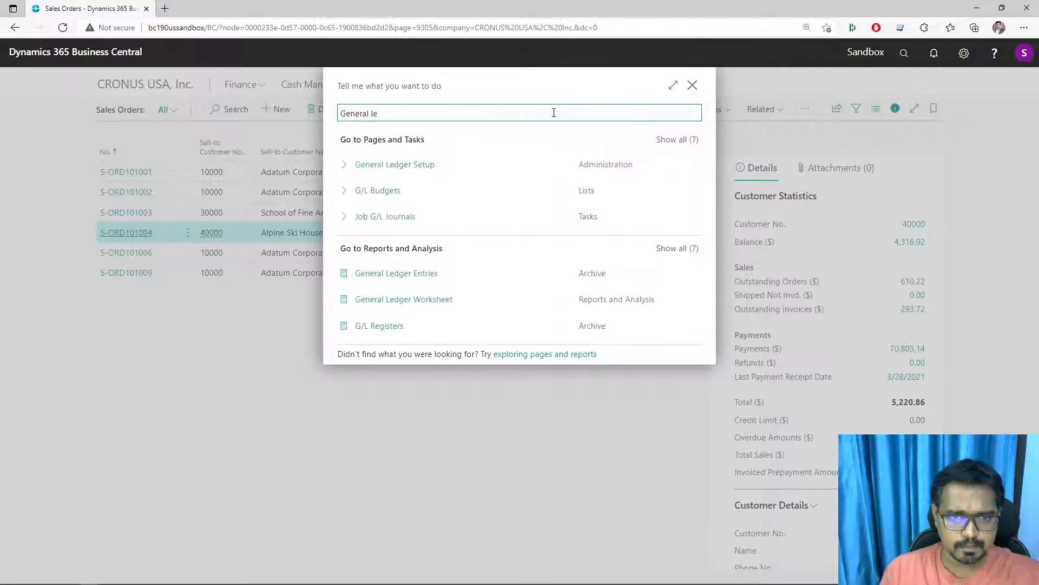
left_click(382, 165)
scroll(733, 447, "down", 5)
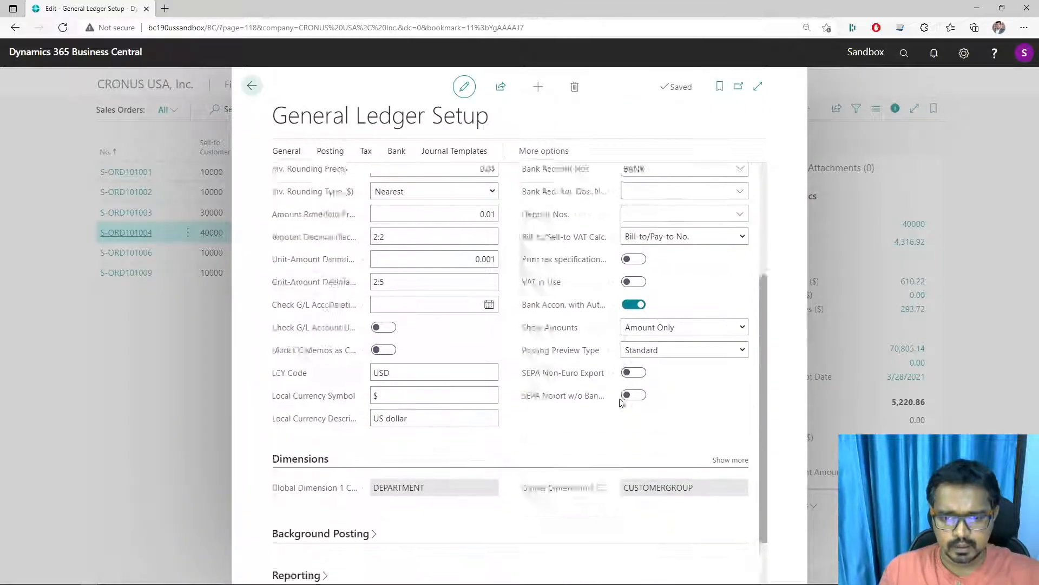
left_click(677, 283)
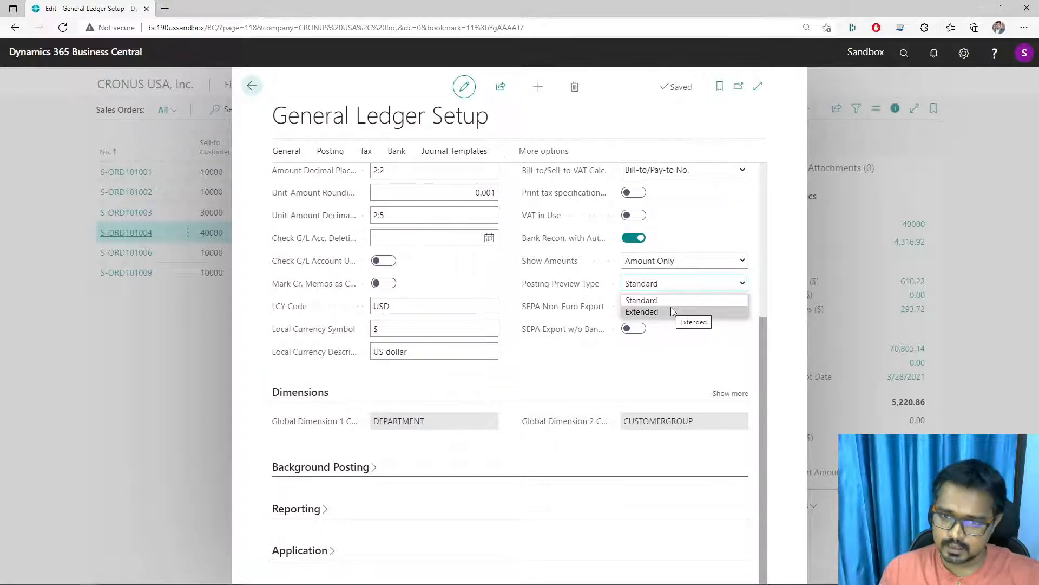
left_click(675, 311)
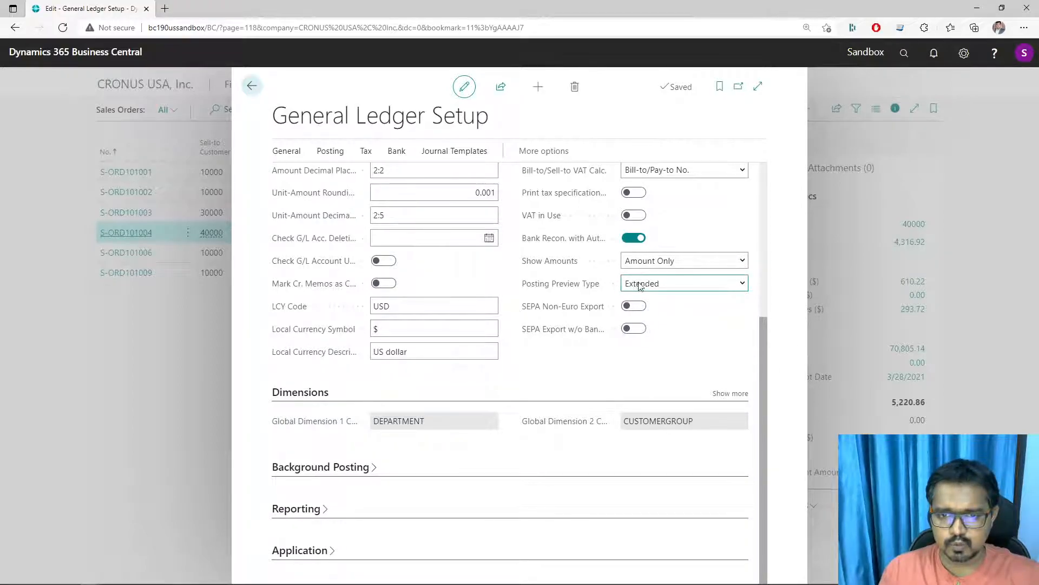
left_click(252, 86)
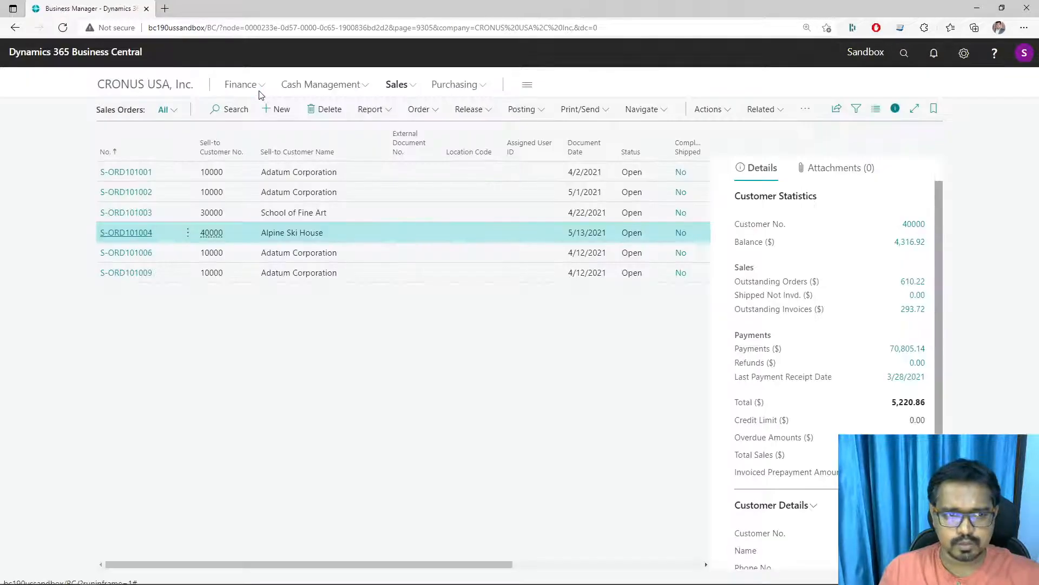
Open the Alpine Ski House sales order and preview its posting in the extended layout
left_click(145, 234)
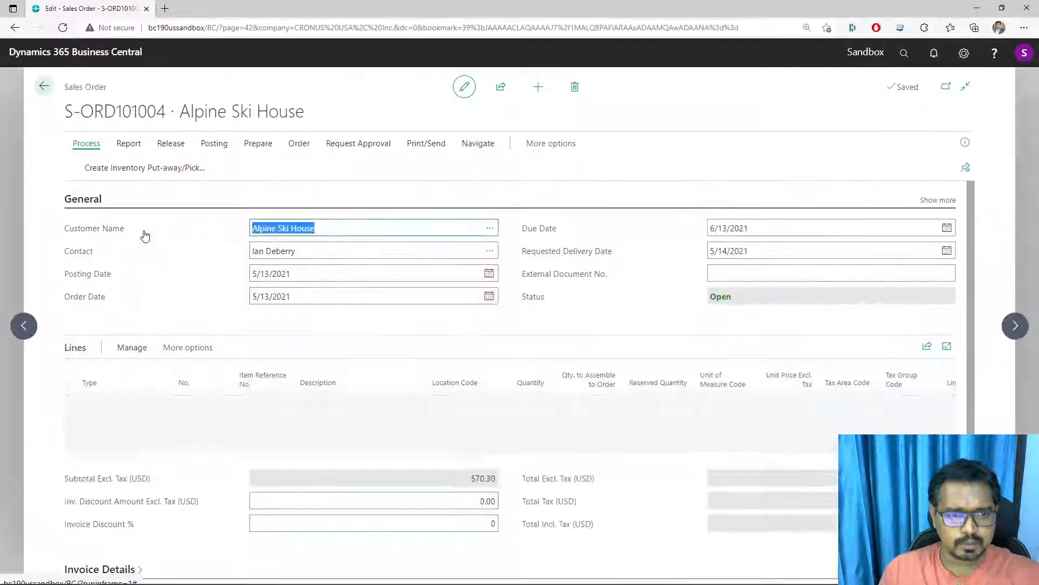
left_click(207, 146)
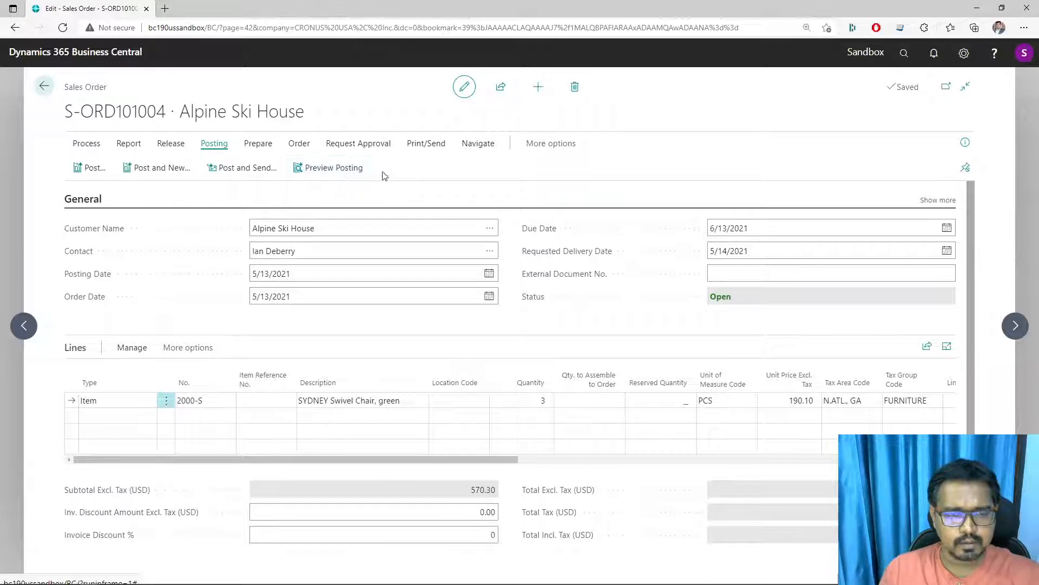
left_click(356, 179)
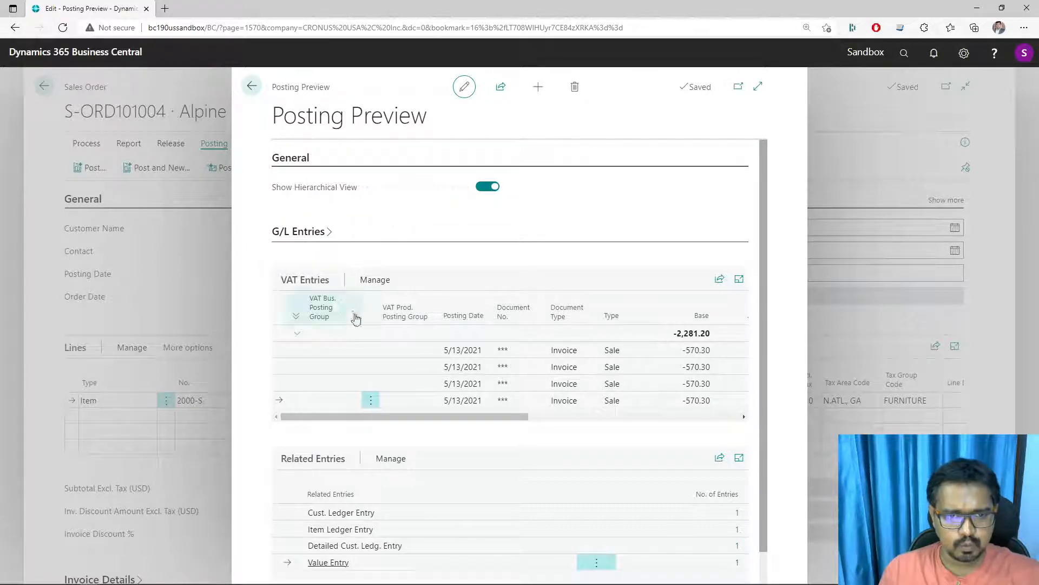
Examine the G/L, VAT and related entries with the hierarchical view off, and collapse the VAT entries
left_click(310, 232)
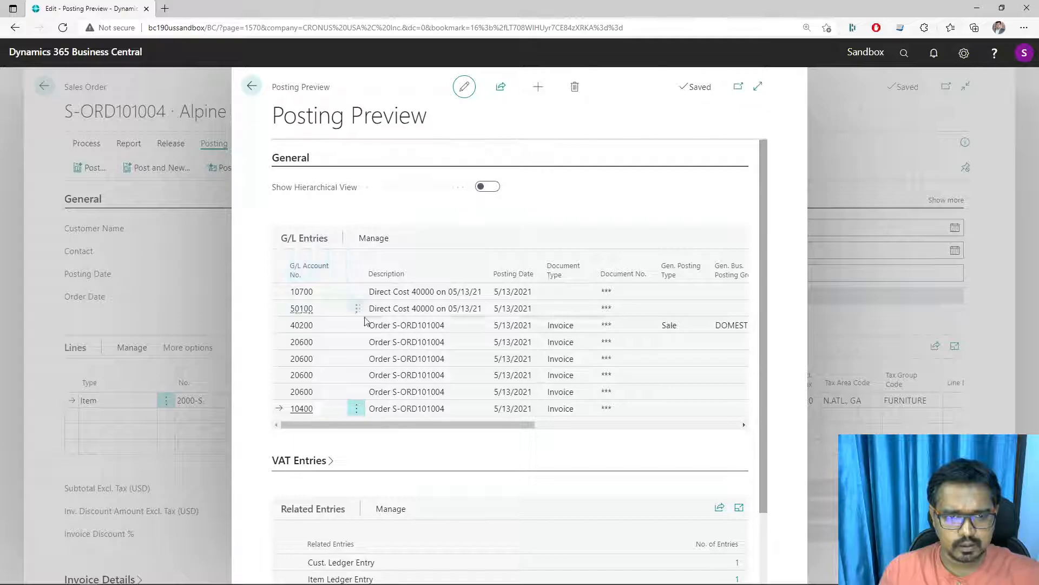
scroll(347, 303, "down", 2)
left_click(313, 375)
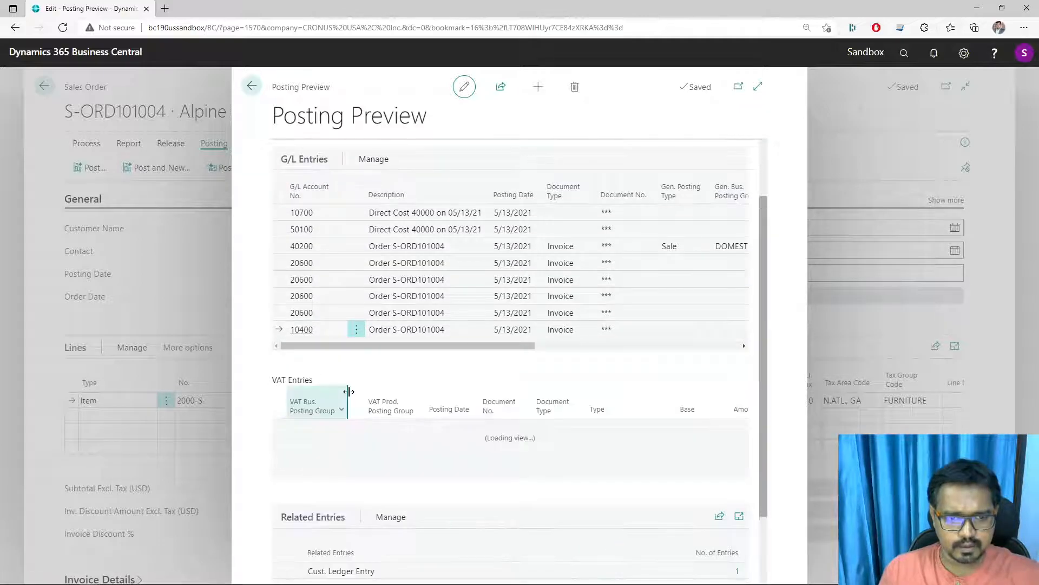
scroll(348, 391, "down", 2)
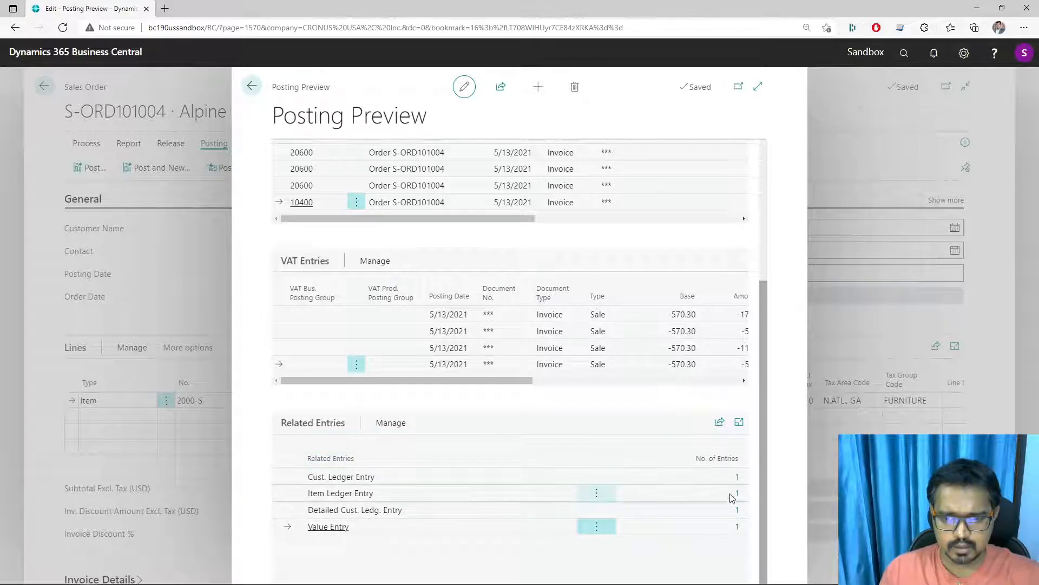
scroll(365, 467, "up", 4)
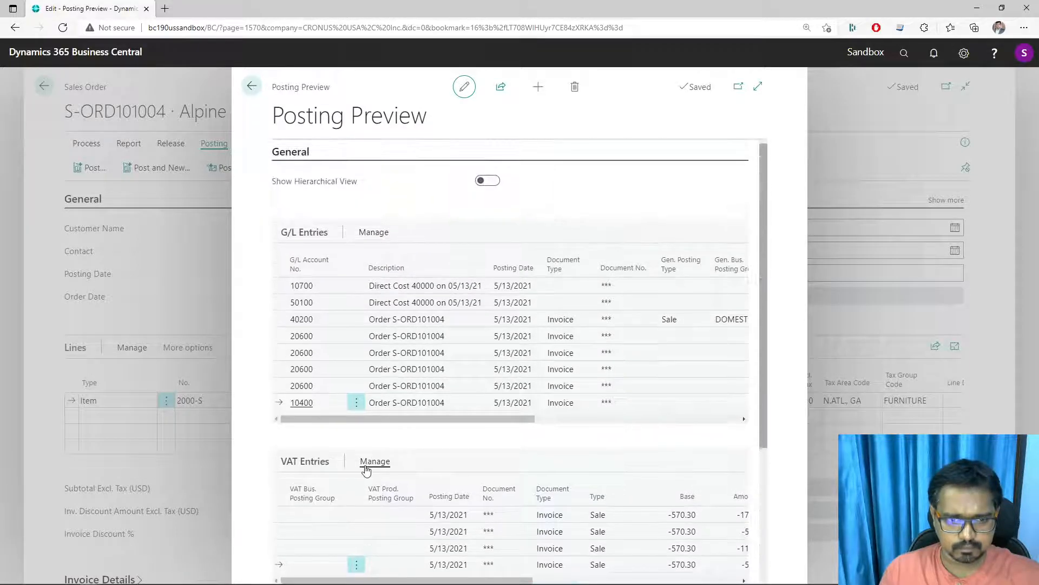
left_click(307, 459)
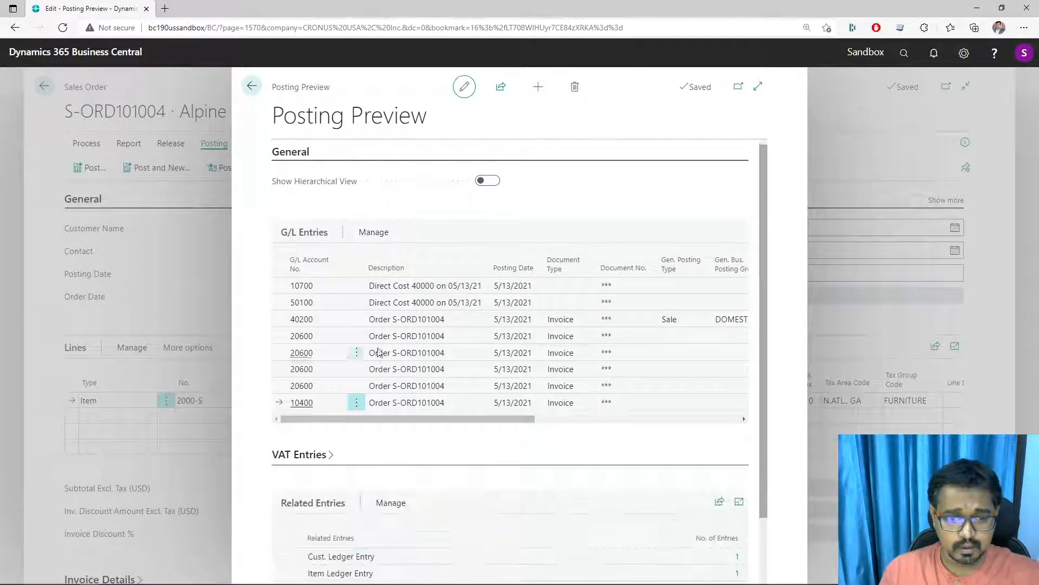
Show the hierarchical view and expand the Accounts Receivable, Inventory, Sales Tax Payable and Income, Product Sales groups in the G/L entries
left_click(495, 184)
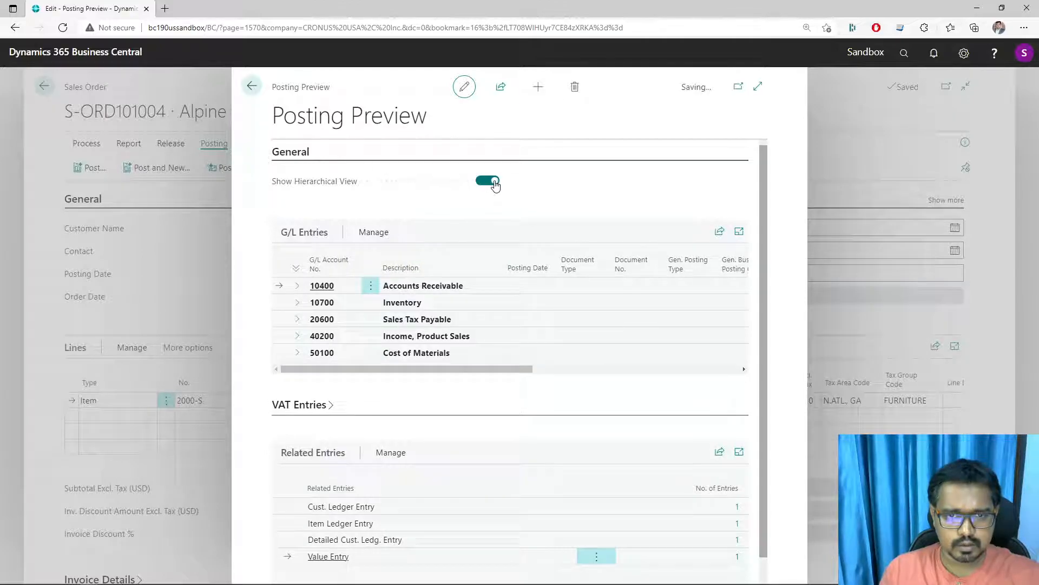
left_click(298, 286)
left_click(299, 319)
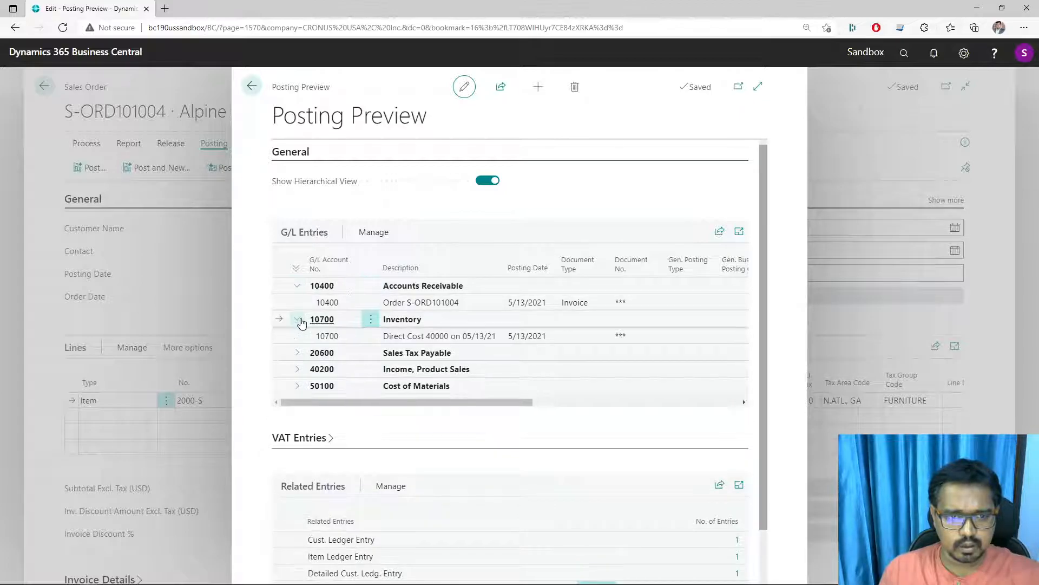
left_click(297, 352)
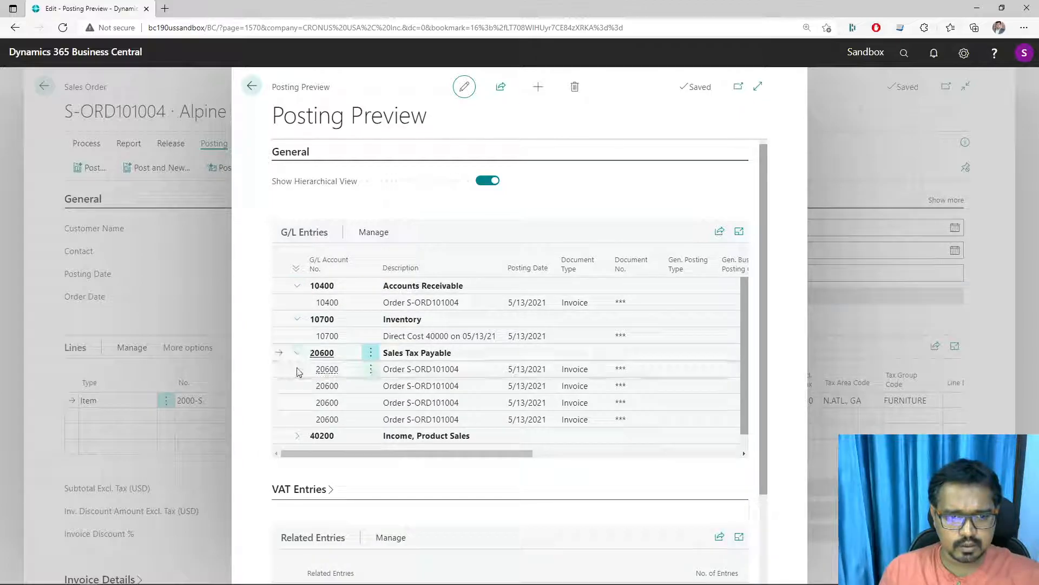
left_click(298, 438)
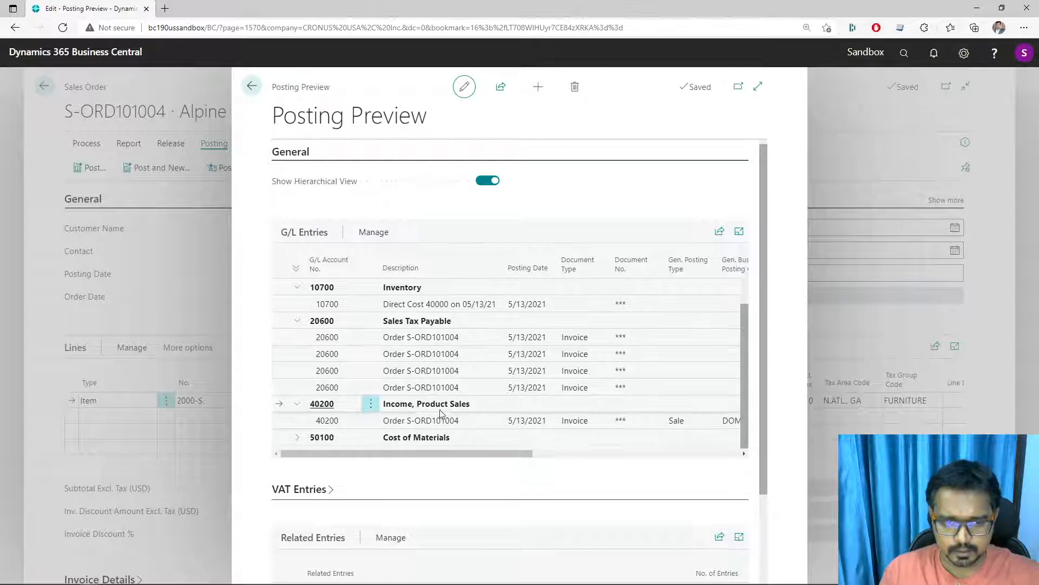
Examine the amount and dimension columns of the grouped G/L entries in the enlarged preview, and return to the sales orders list
left_click(587, 454)
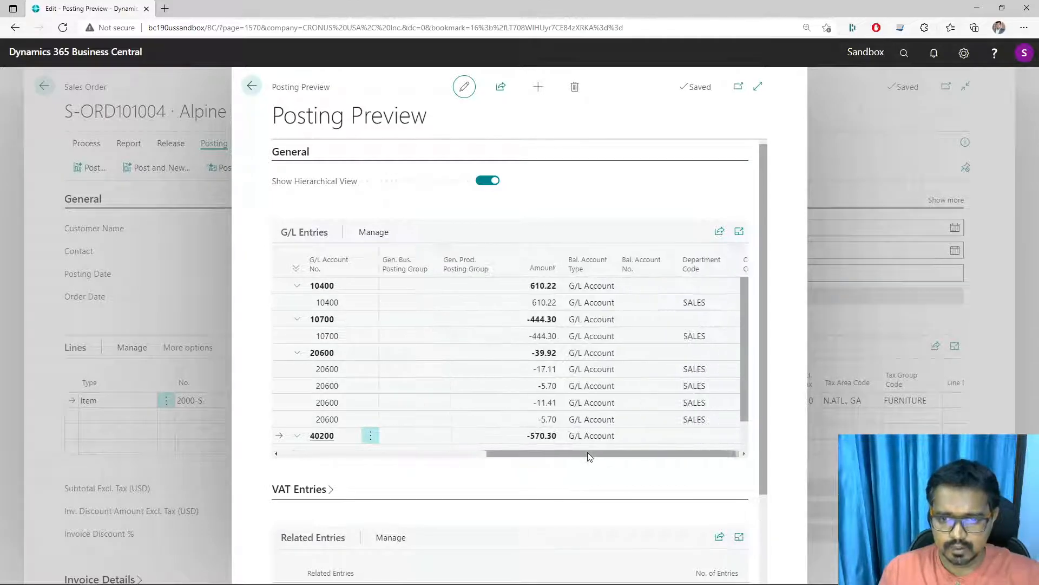
left_click_drag(587, 457, 691, 465)
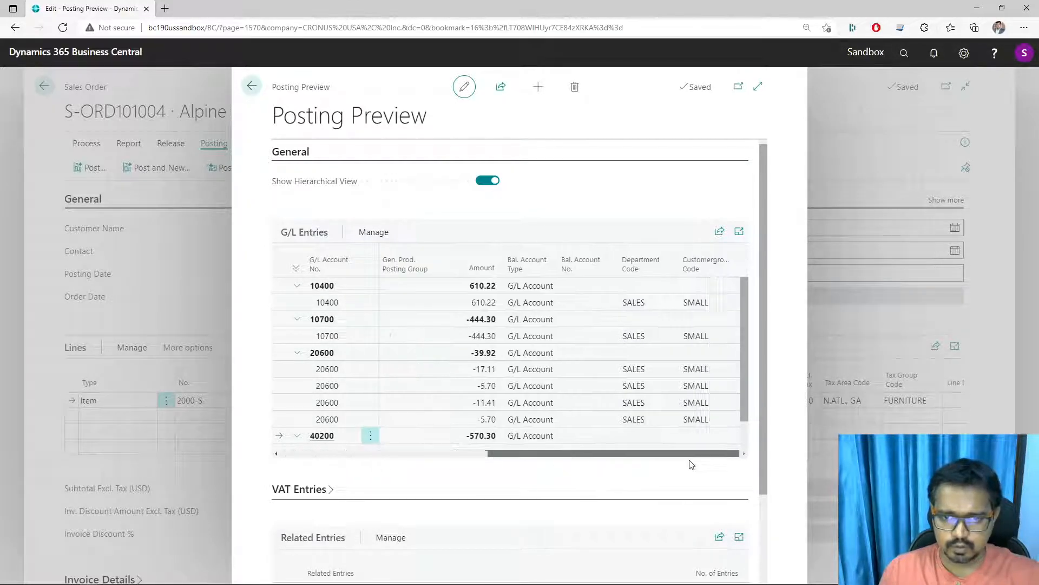
left_click(757, 88)
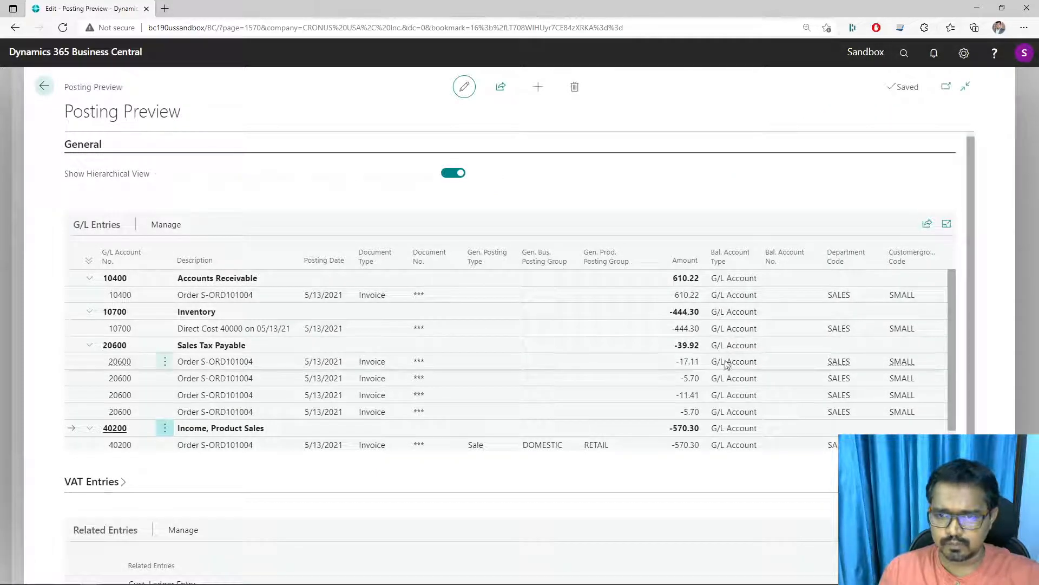
scroll(722, 370, "down", 1)
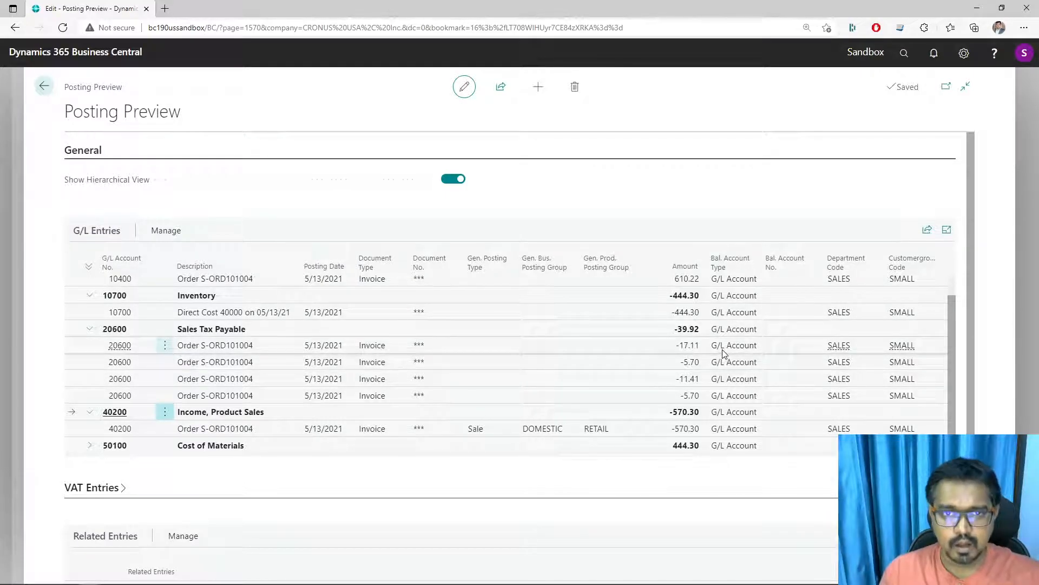
key("Escape")
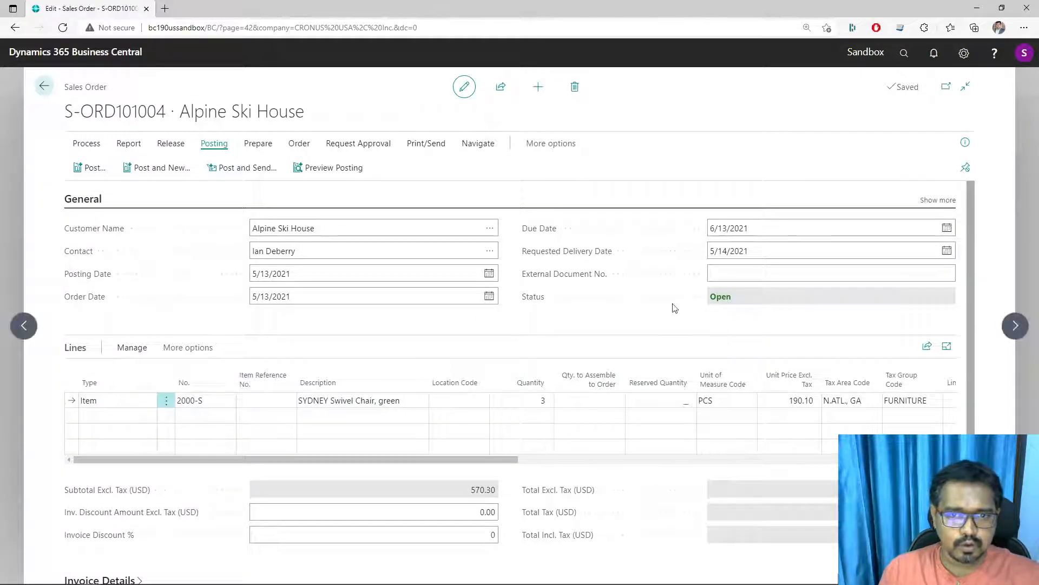
key("Escape")
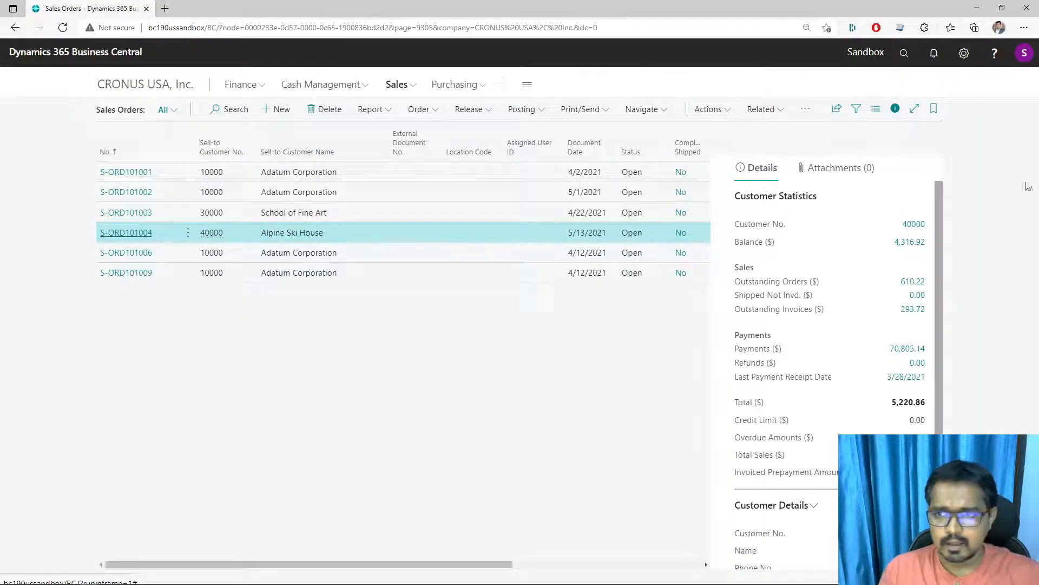
Search for General Ledger Setup, open the page and locate the Posting Preview Type setting in its General section
left_click(910, 53)
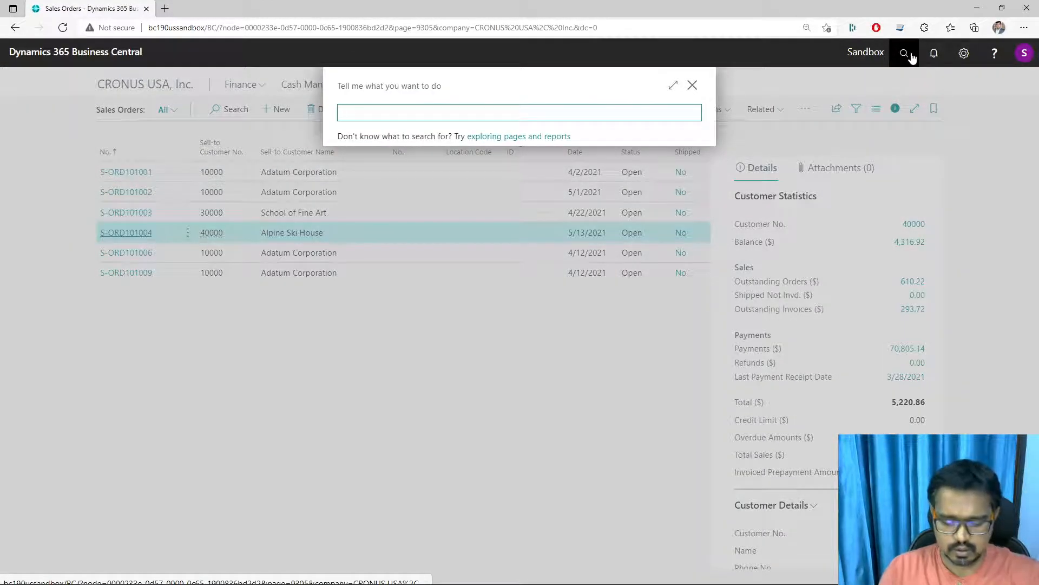
type("gener")
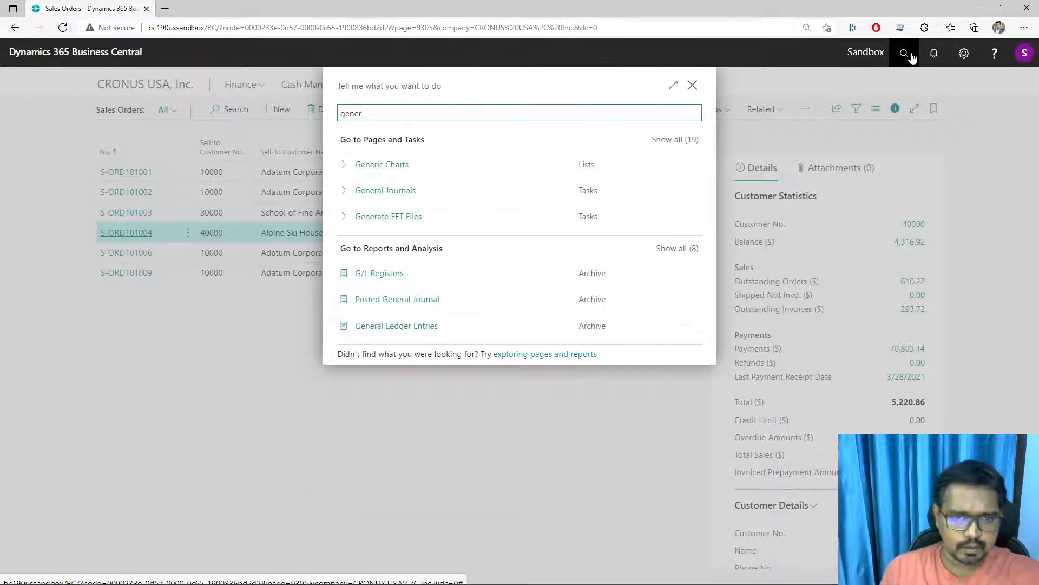
type("al")
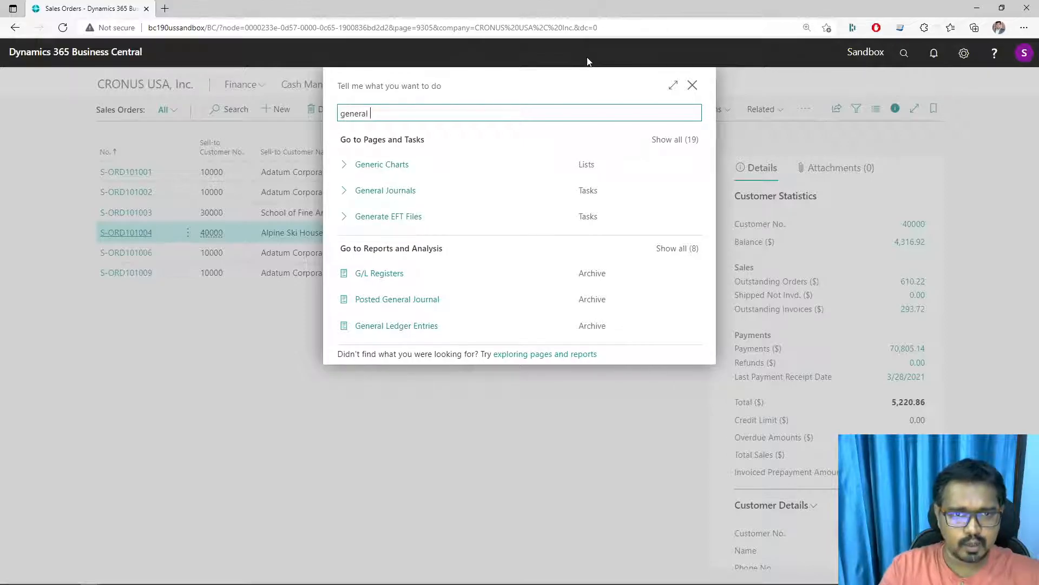
type(" le")
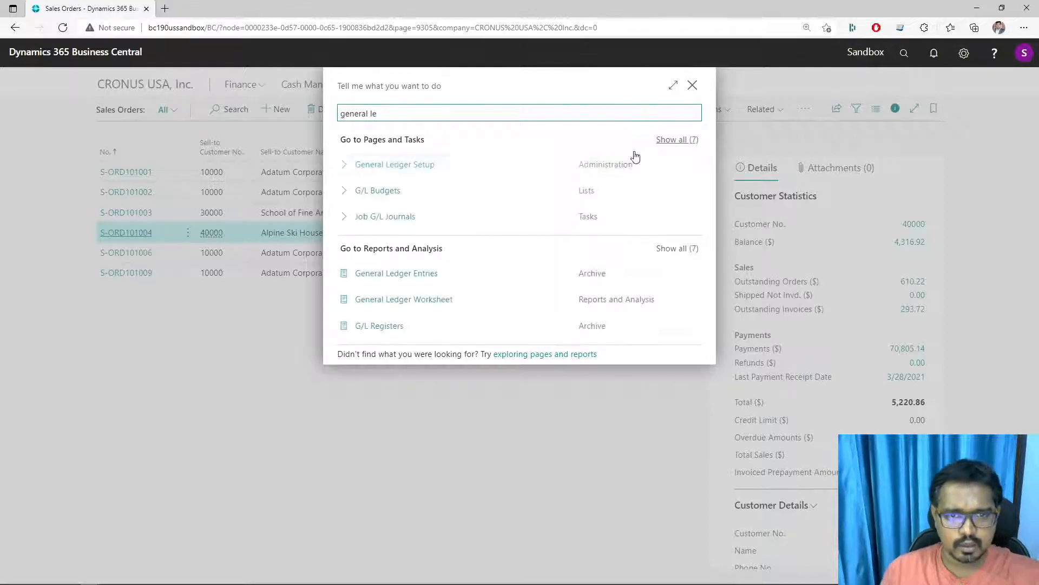
left_click(426, 164)
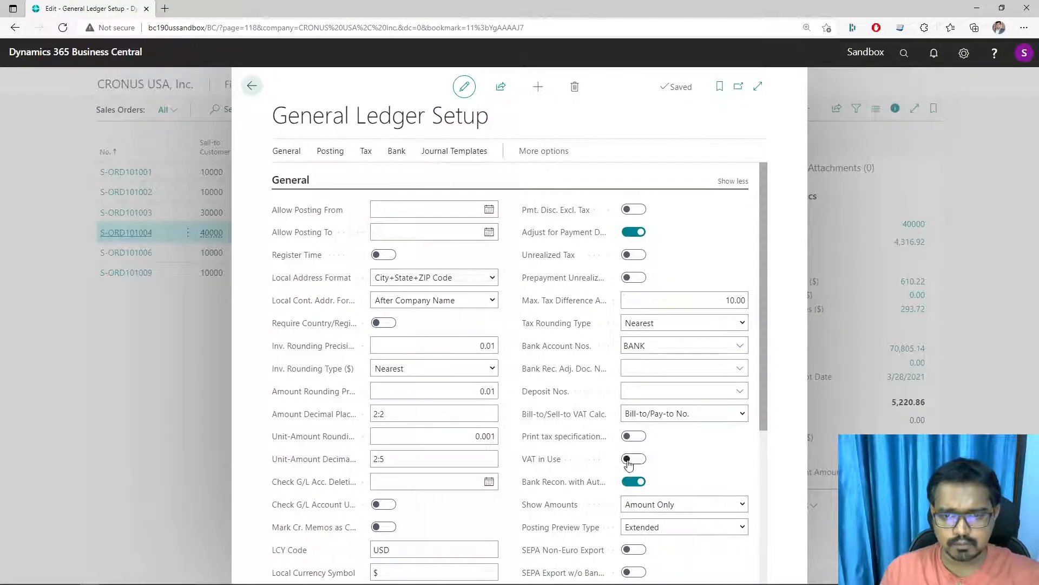
scroll(631, 463, "down", 5)
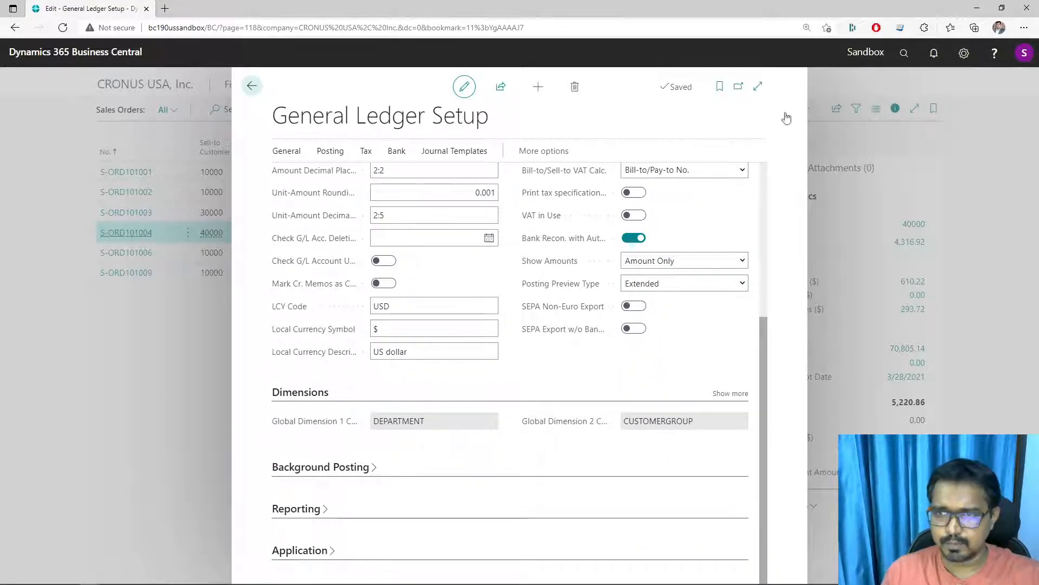
Switch to Visual Studio Code and examine the Posting Preview Type enum's Extensible property and its Standard and Extended values
key("alt+Tab")
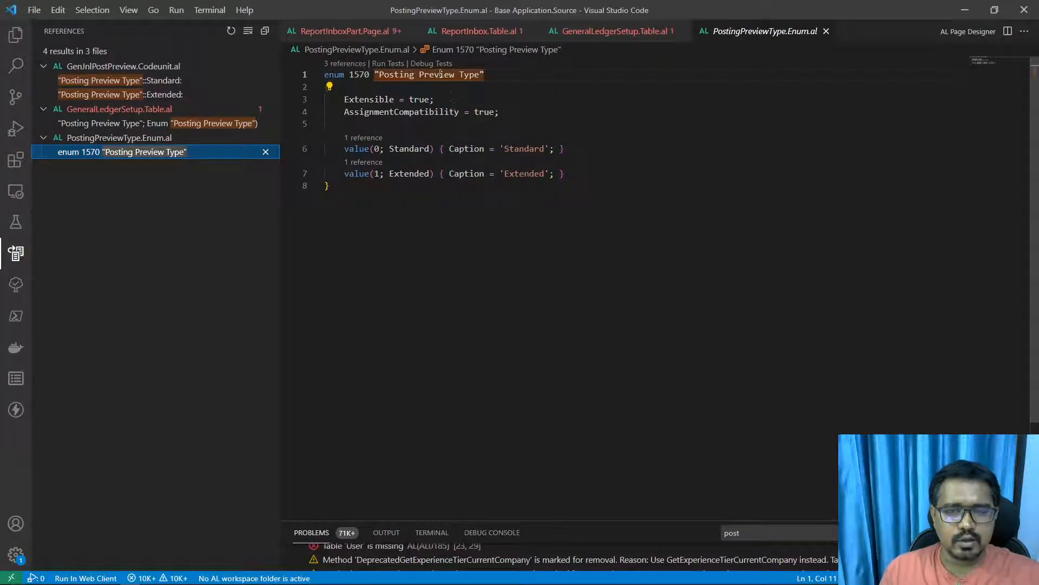
left_click_drag(326, 74, 514, 124)
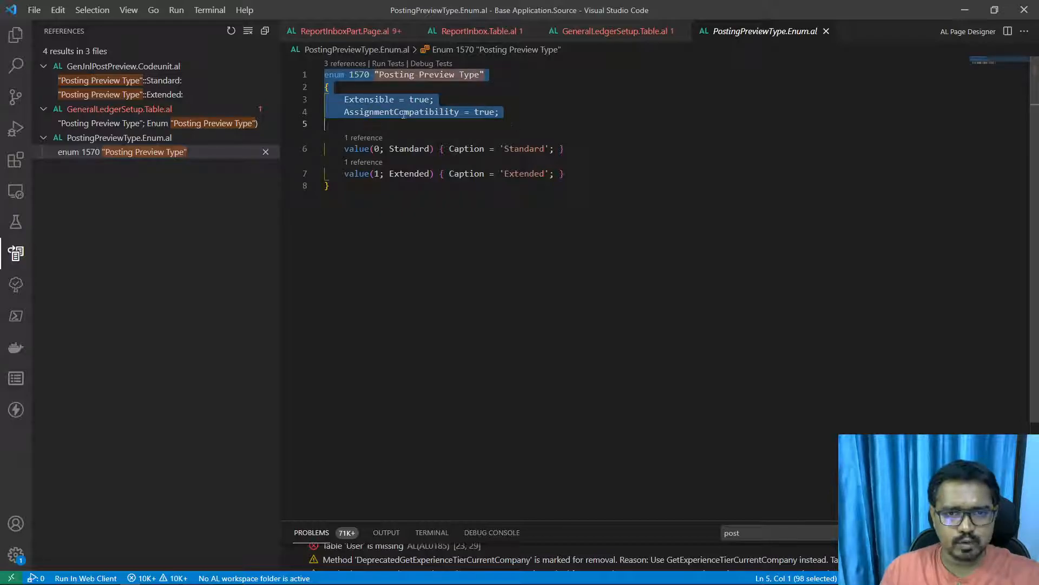
double_click(383, 99)
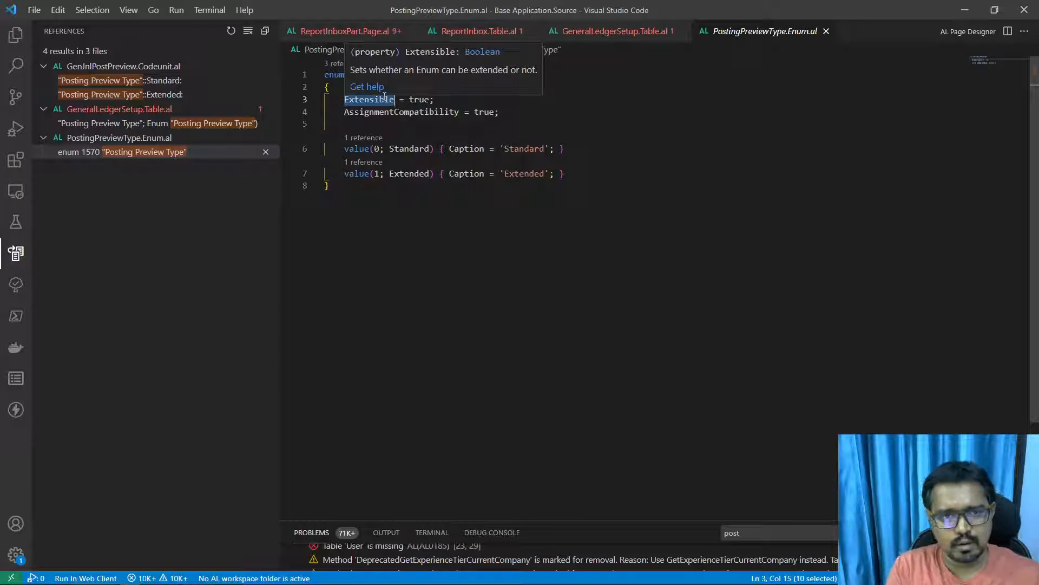
left_click(556, 188)
left_click_drag(587, 174, 331, 147)
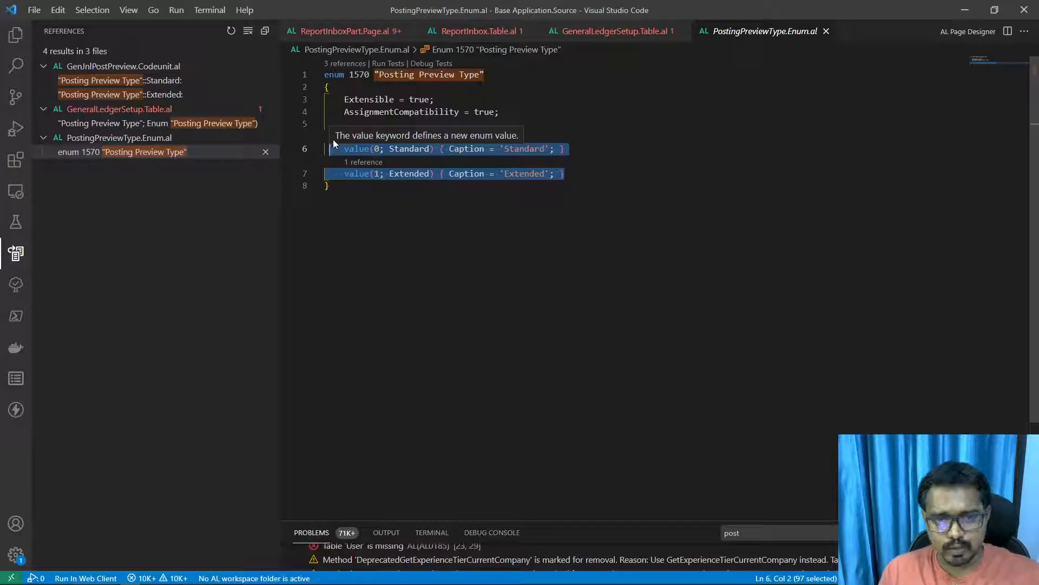
left_click(594, 172)
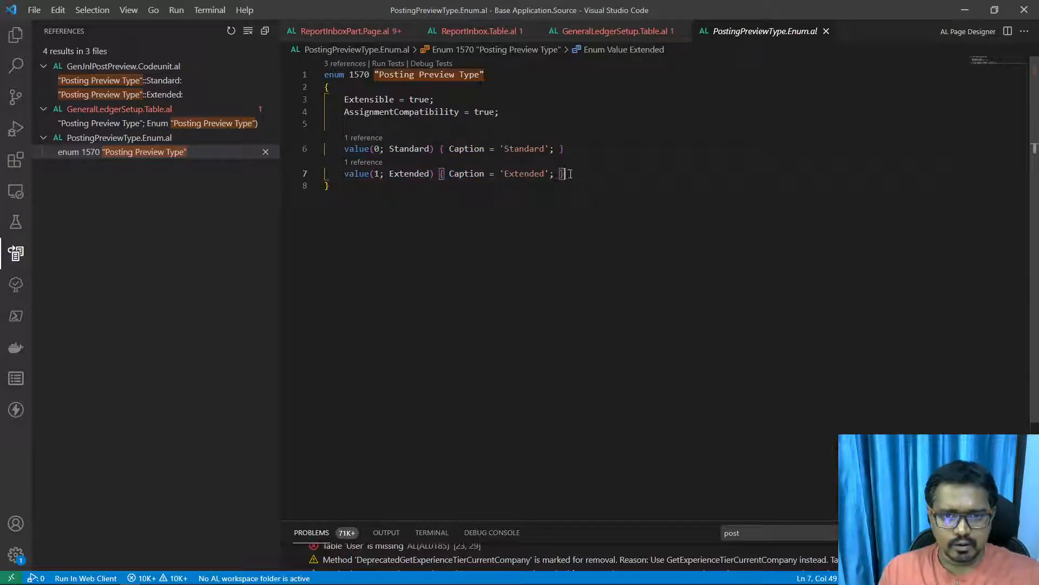
left_click_drag(570, 173, 307, 84)
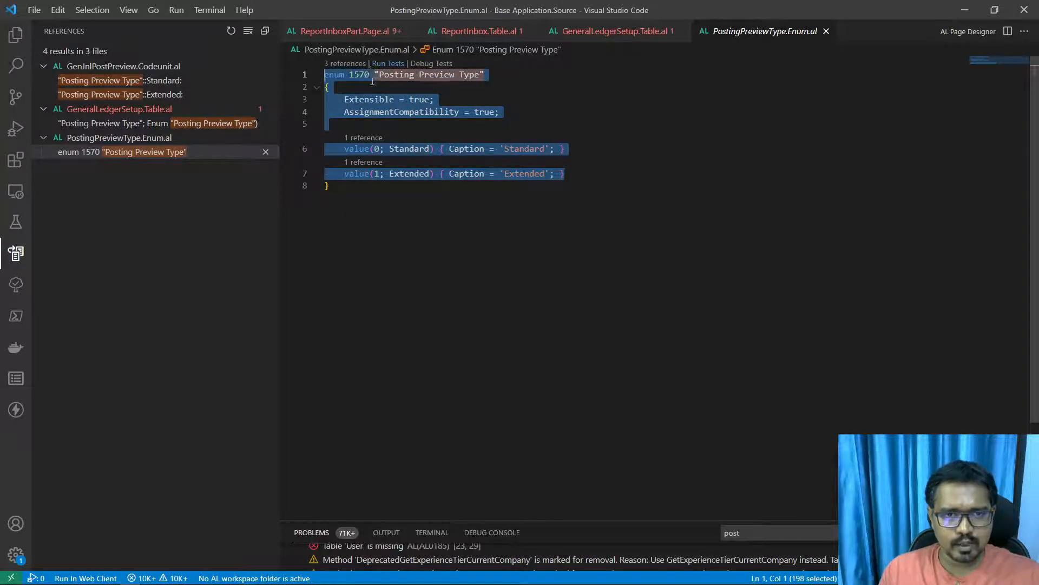
left_click_drag(345, 100, 575, 179)
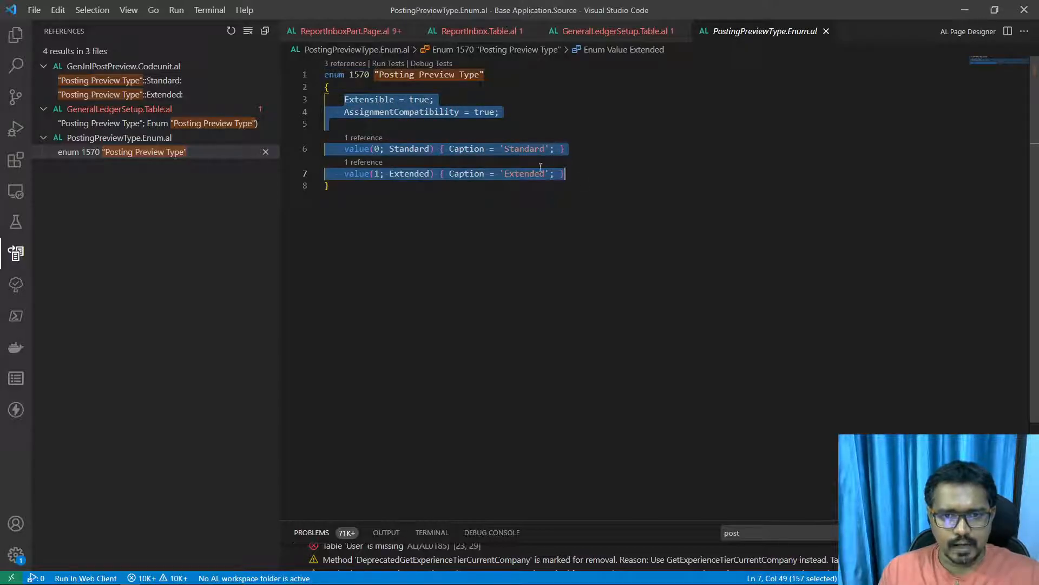
left_click(507, 194)
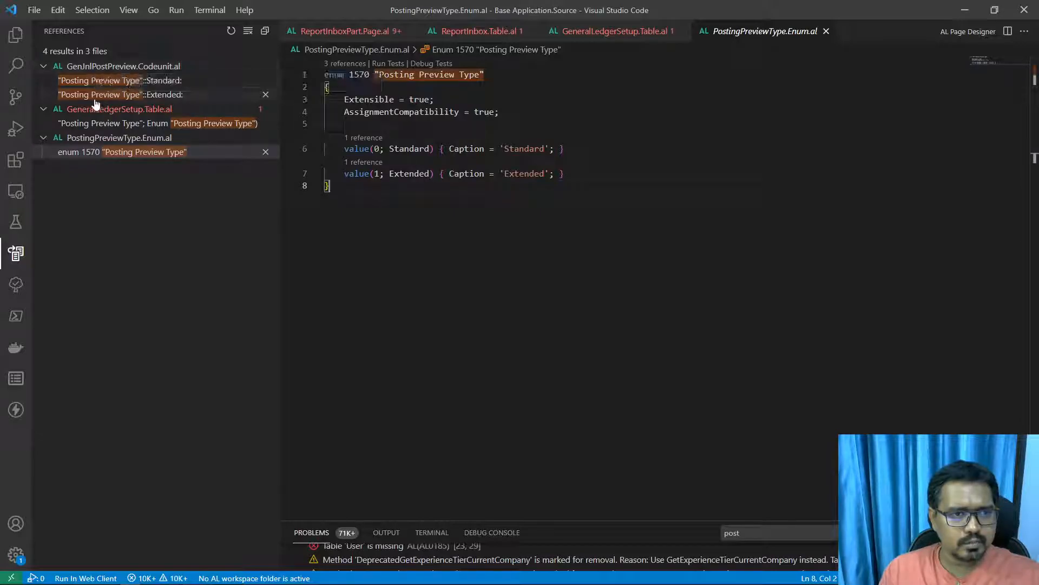
Open the Standard reference in GenJnlPostPreview.Codeunit.al and examine the Standard and Extended case branches of the ShowAllEntries procedure
left_click(142, 81)
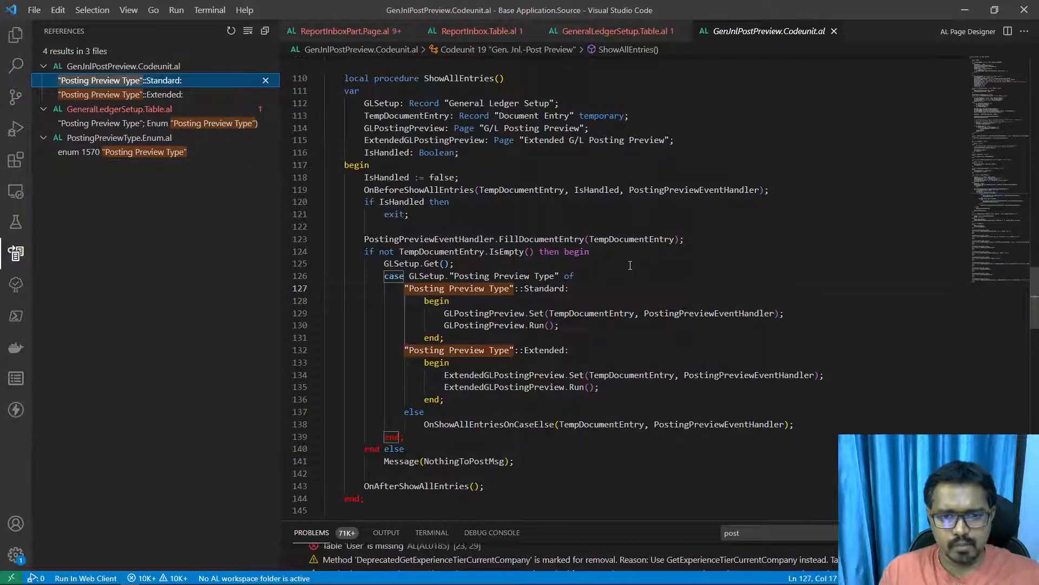
scroll(631, 265, "up", 1)
double_click(464, 112)
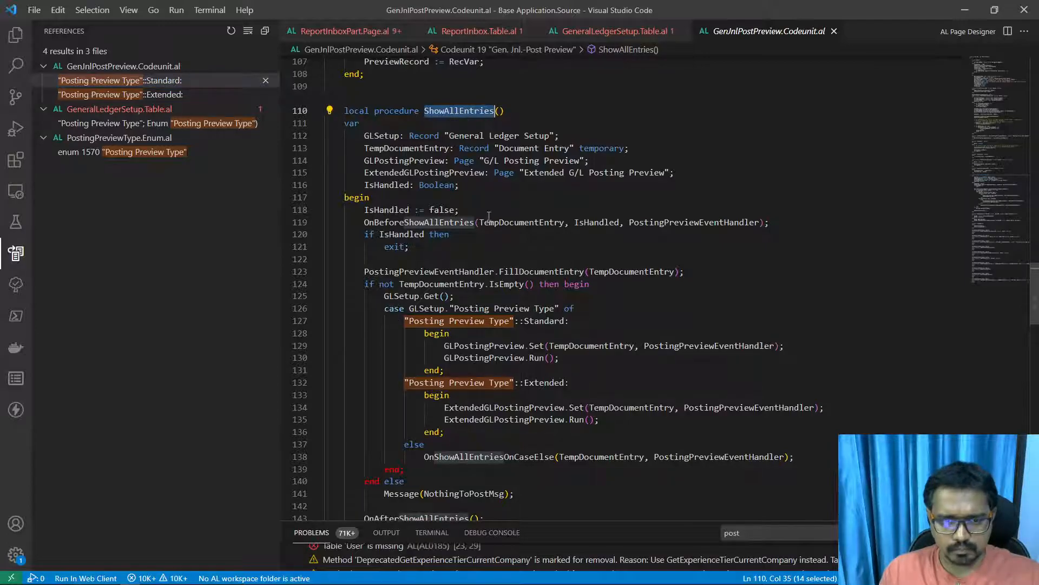
left_click_drag(400, 321, 581, 355)
scroll(581, 356, "down", 2)
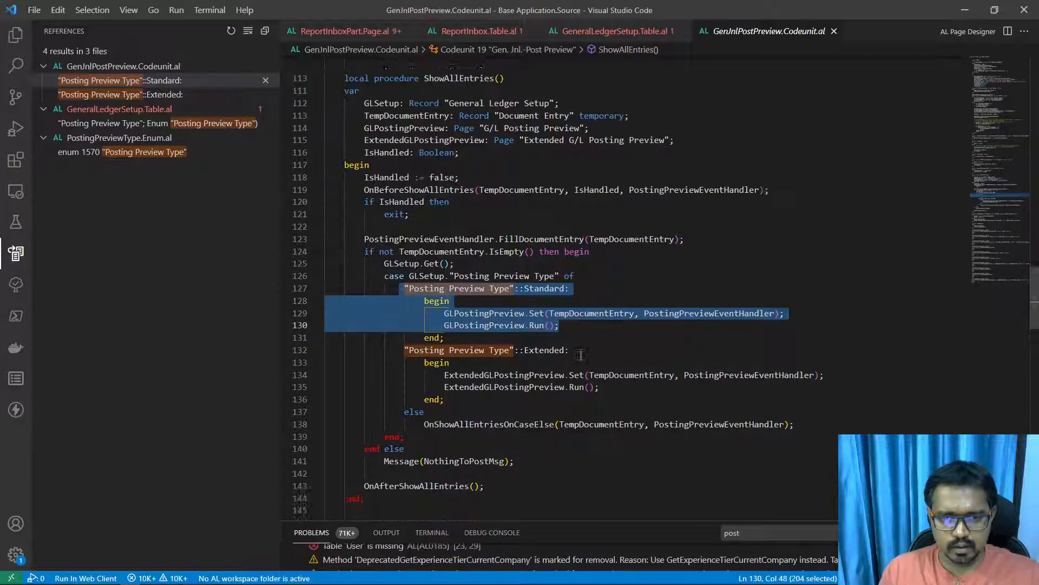
left_click_drag(385, 317, 626, 364)
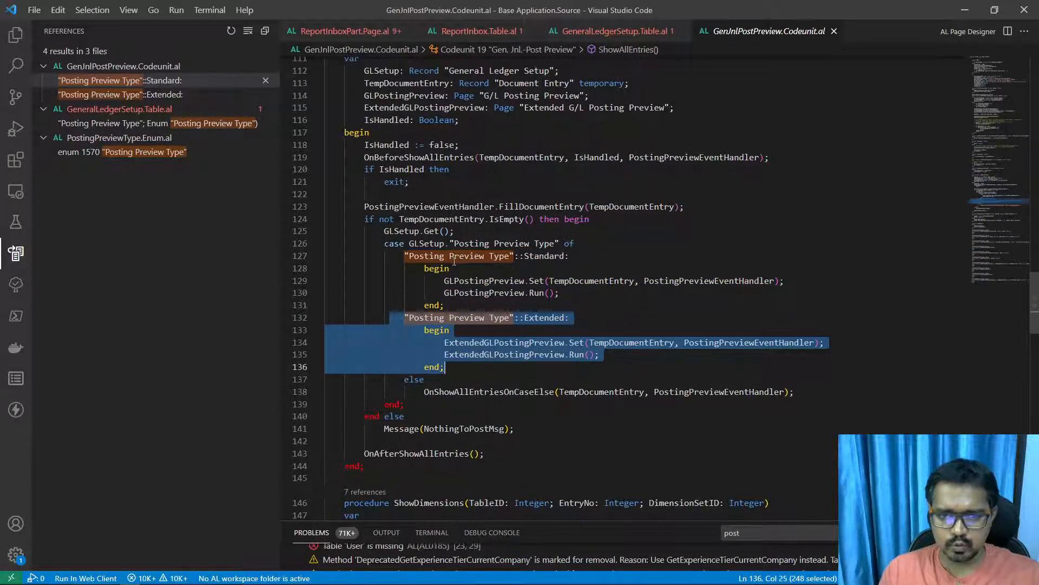
left_click(415, 256)
left_click_drag(395, 257, 623, 322)
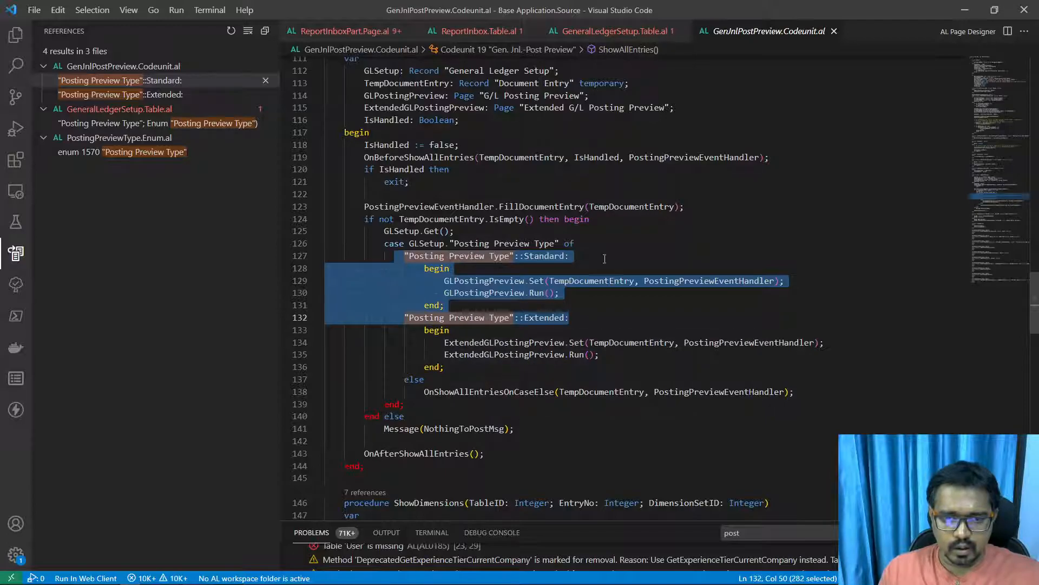
Find the declaration of the OnShowAllEntriesOnCaseElse event called in the else branch, and minimize the open windows
double_click(502, 392)
mouse_move(531, 389)
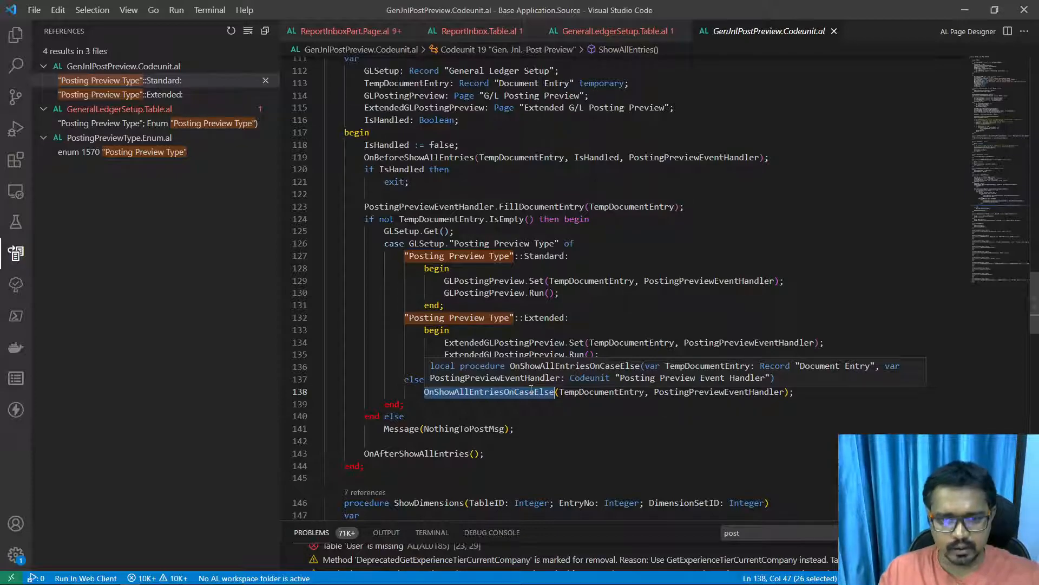
left_click(571, 413)
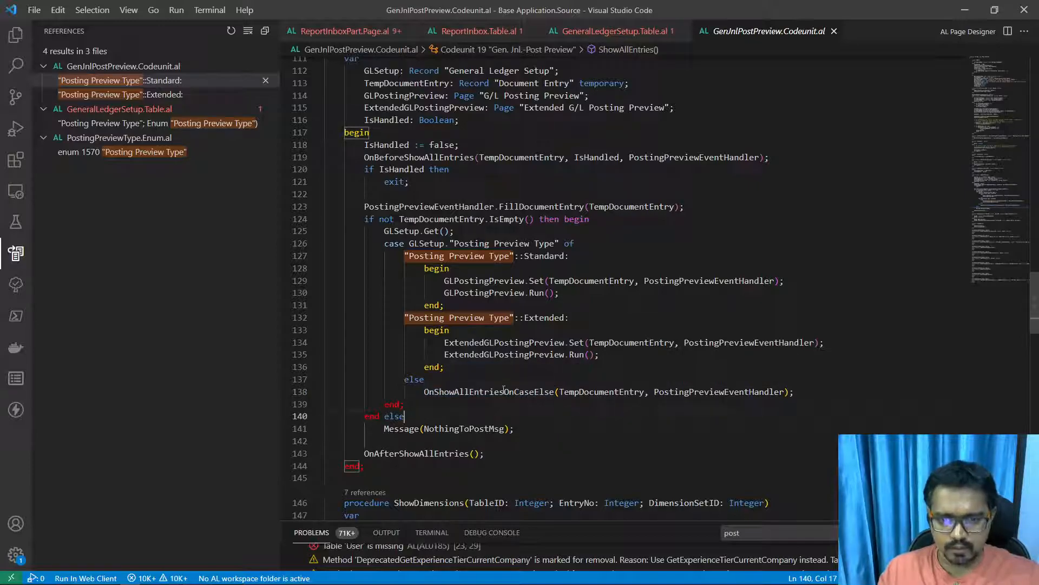
double_click(504, 391)
key("ctrl+f")
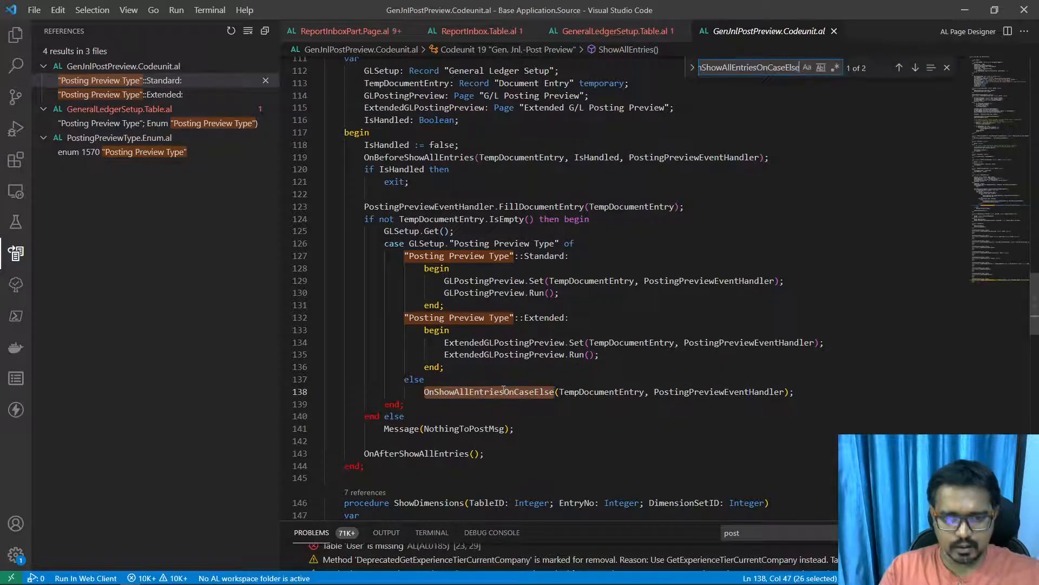
key("Return")
key("Escape")
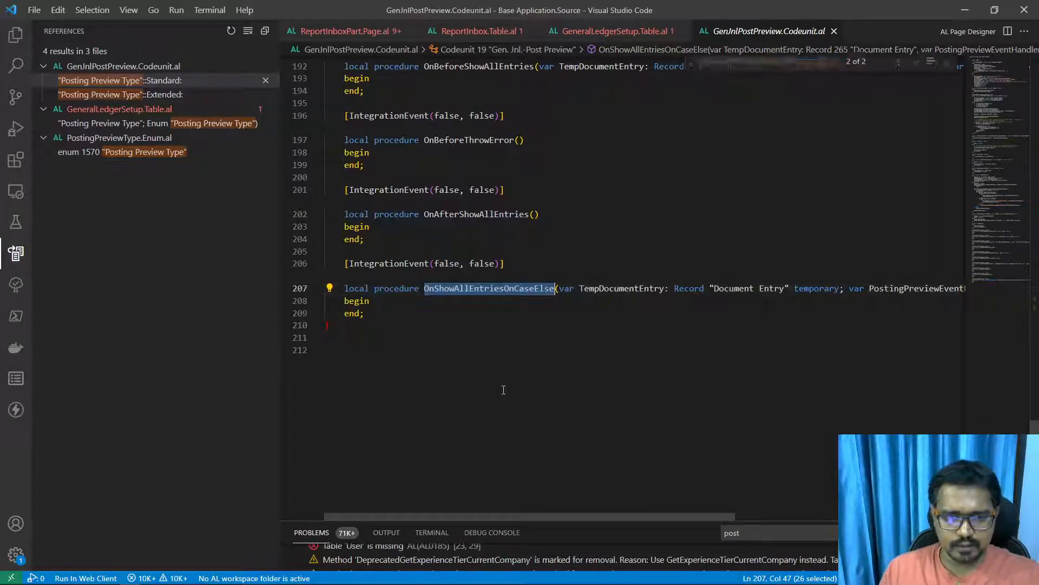
left_click_drag(491, 516, 445, 496)
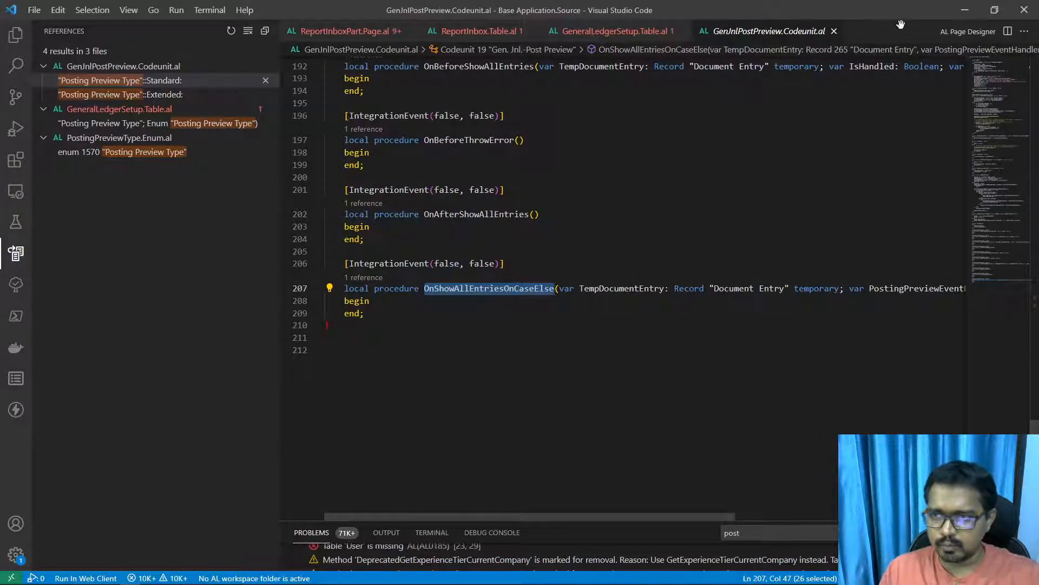
left_click(964, 11)
left_click(971, 8)
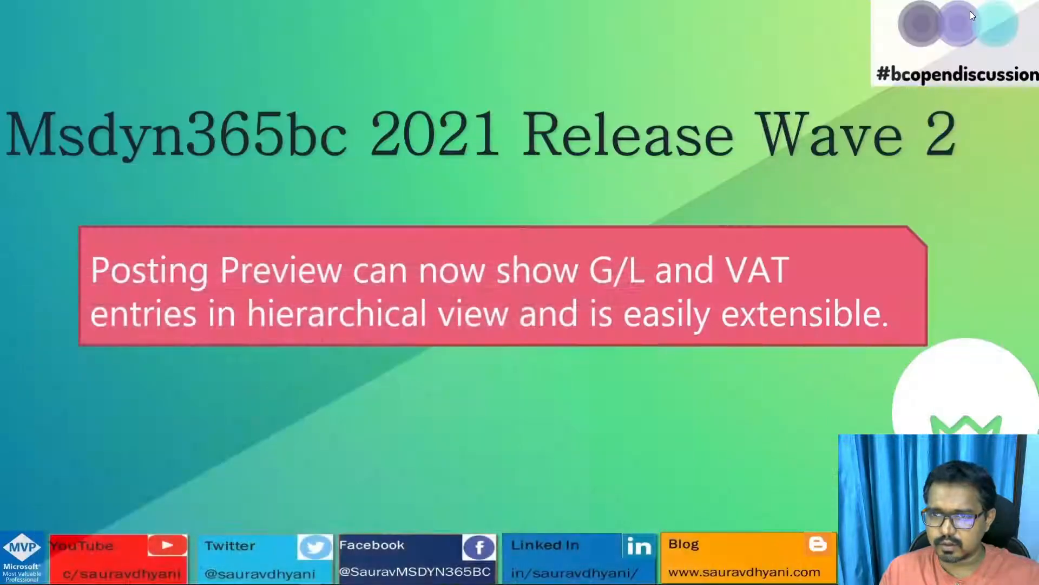